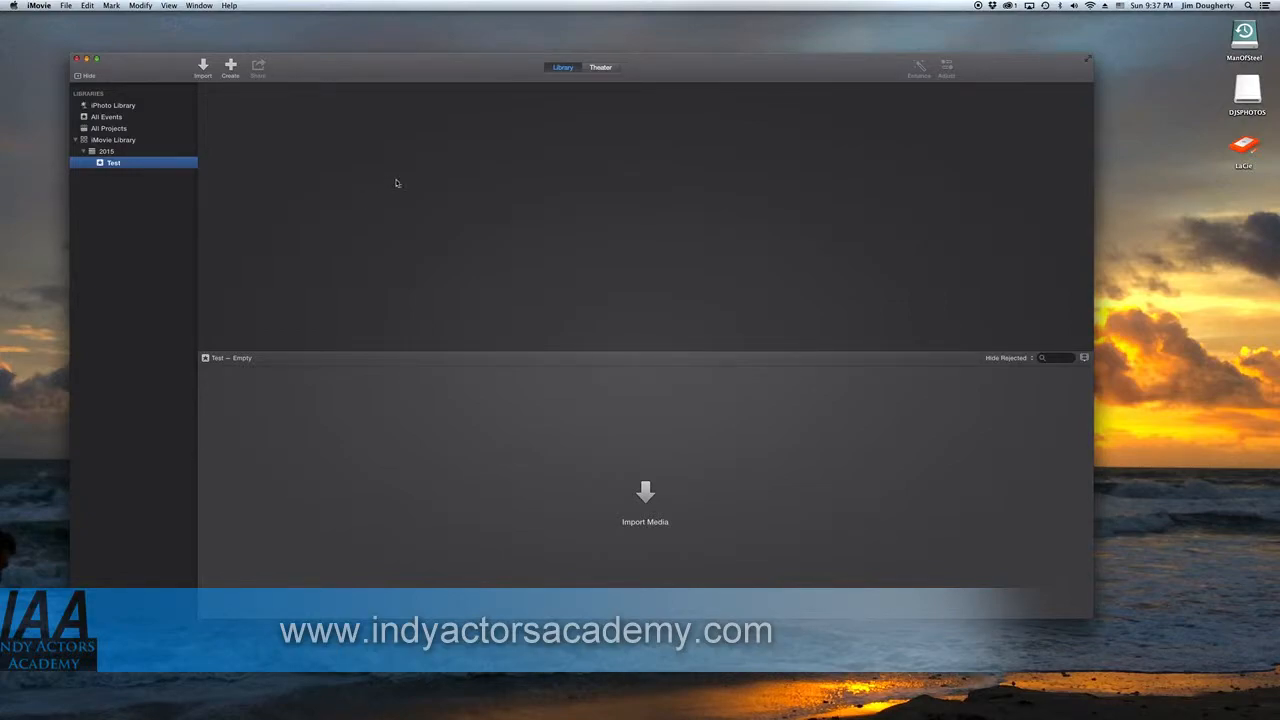
Step: Create a new movie with No Theme in the Test event, named YourName_JohnDoe_ACMEAgency
click(230, 68)
click(232, 102)
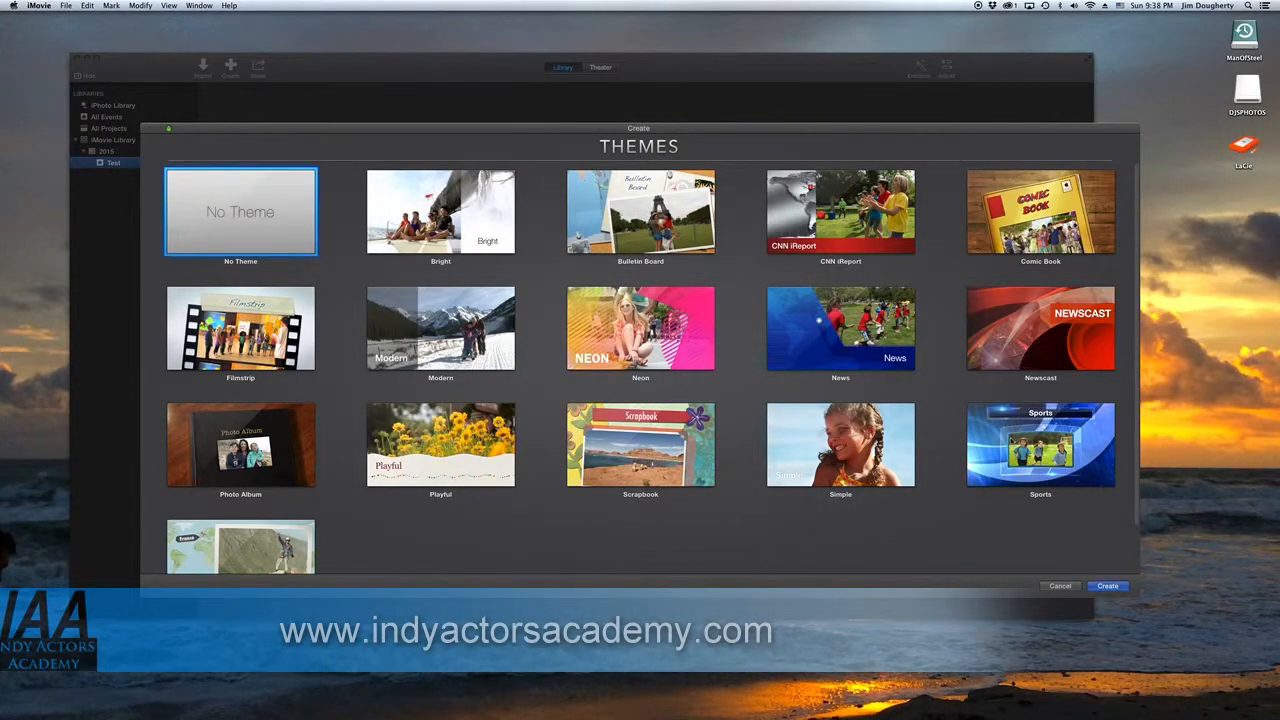
click(1107, 586)
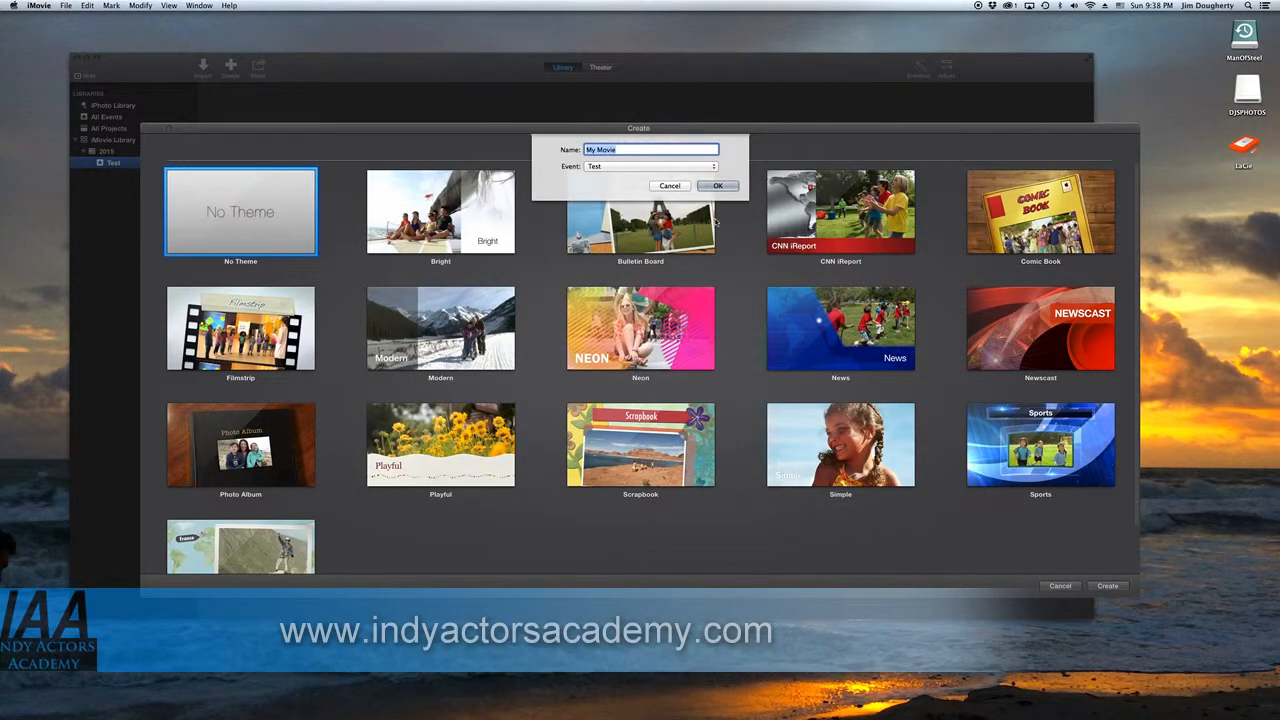
text(YourNa)
text(me)
text(JohnD)
text(ACME)
text(As)
text(ency)
click(700, 186)
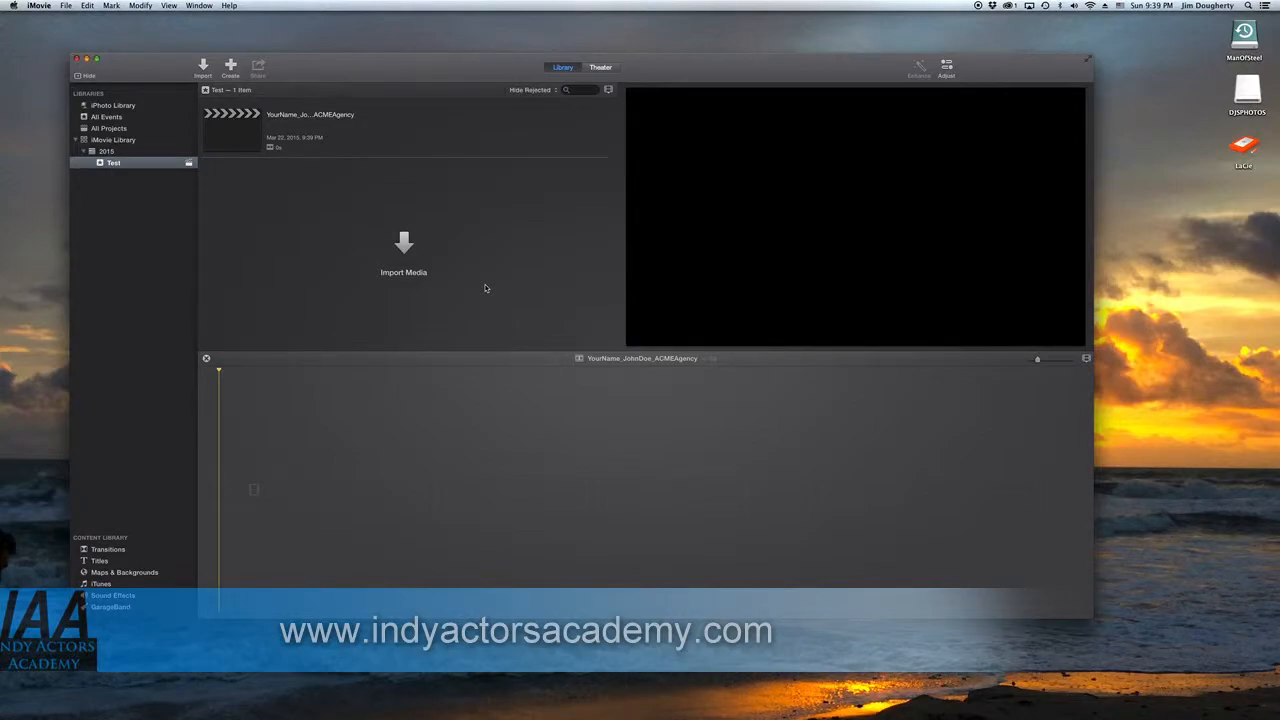
Step: Record a clip of about two minutes from the built-in FaceTime HD Camera into the Test event and close the import window
click(403, 243)
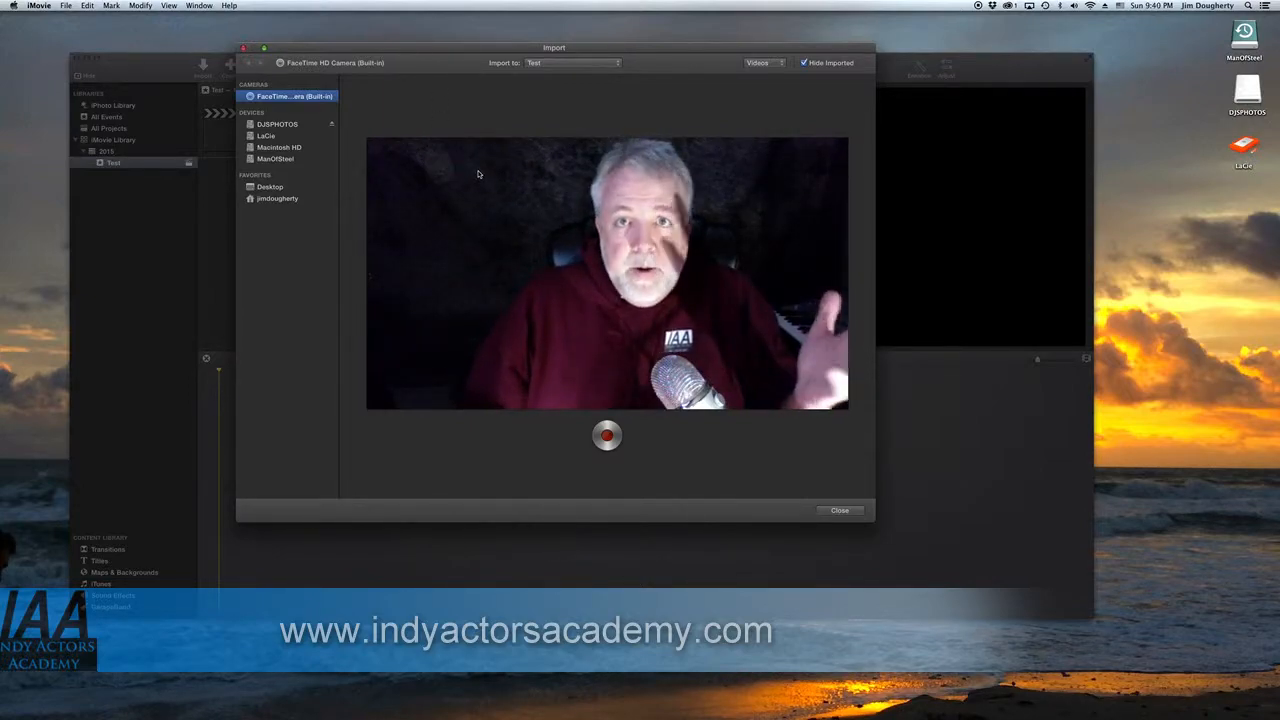
click(607, 436)
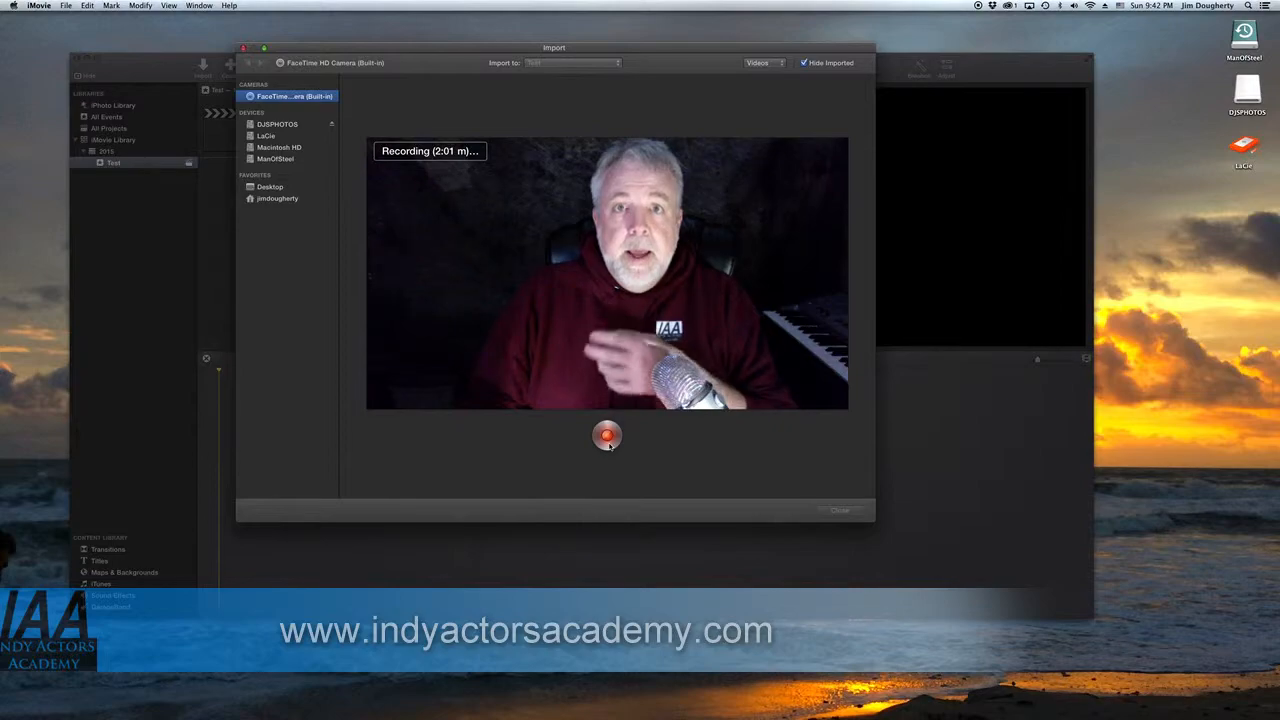
click(607, 436)
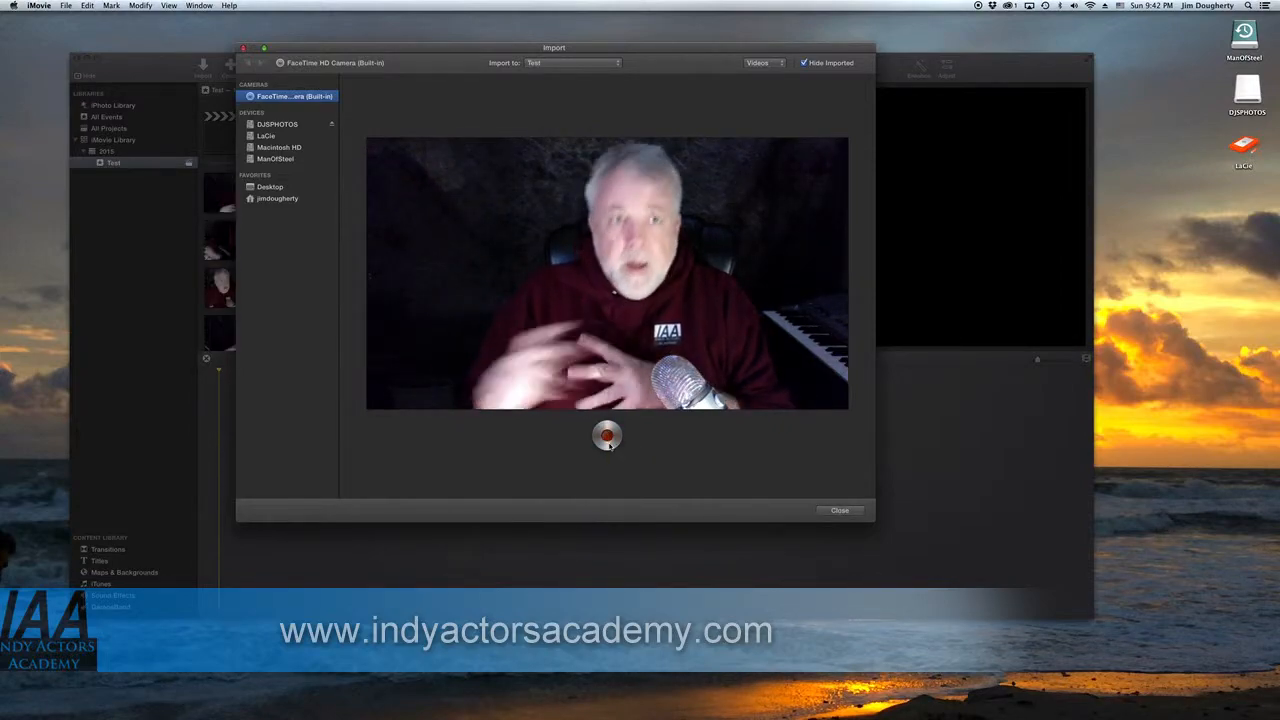
click(833, 511)
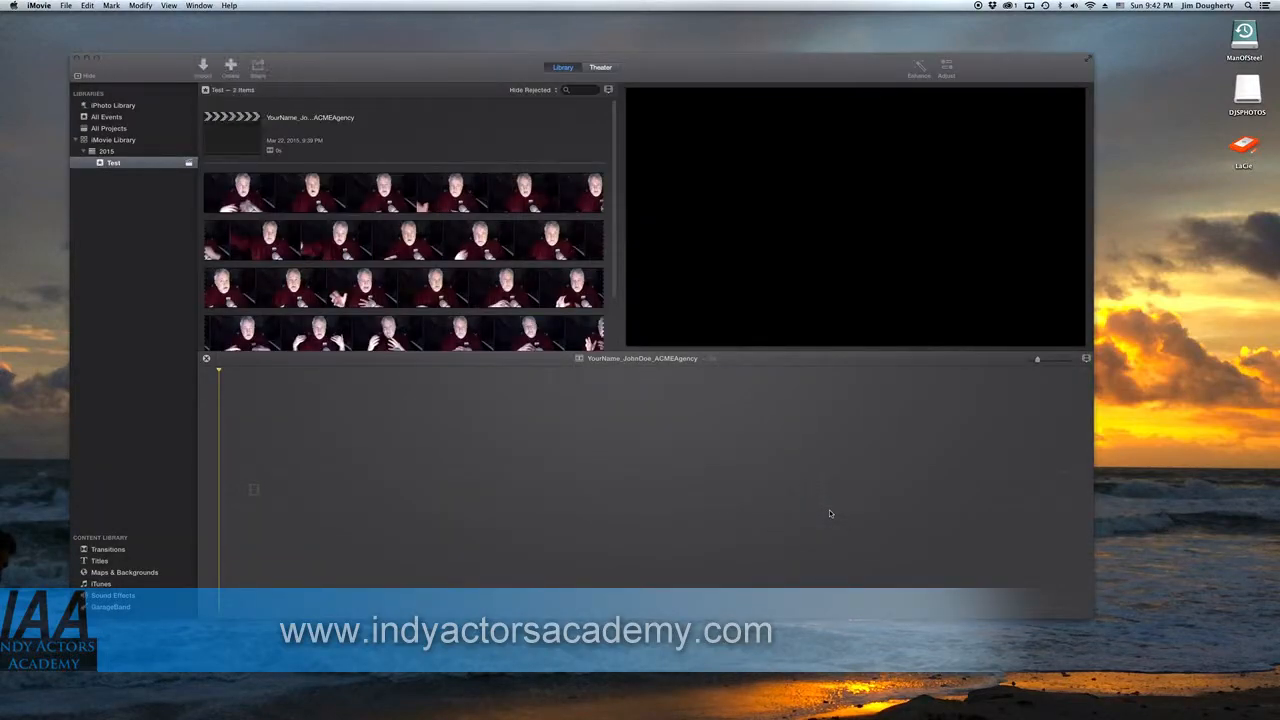
Step: Add the recorded webcam clip to the movie's timeline and trim its start and end to about 1m 55s
click(285, 207)
drag(287, 195, 275, 450)
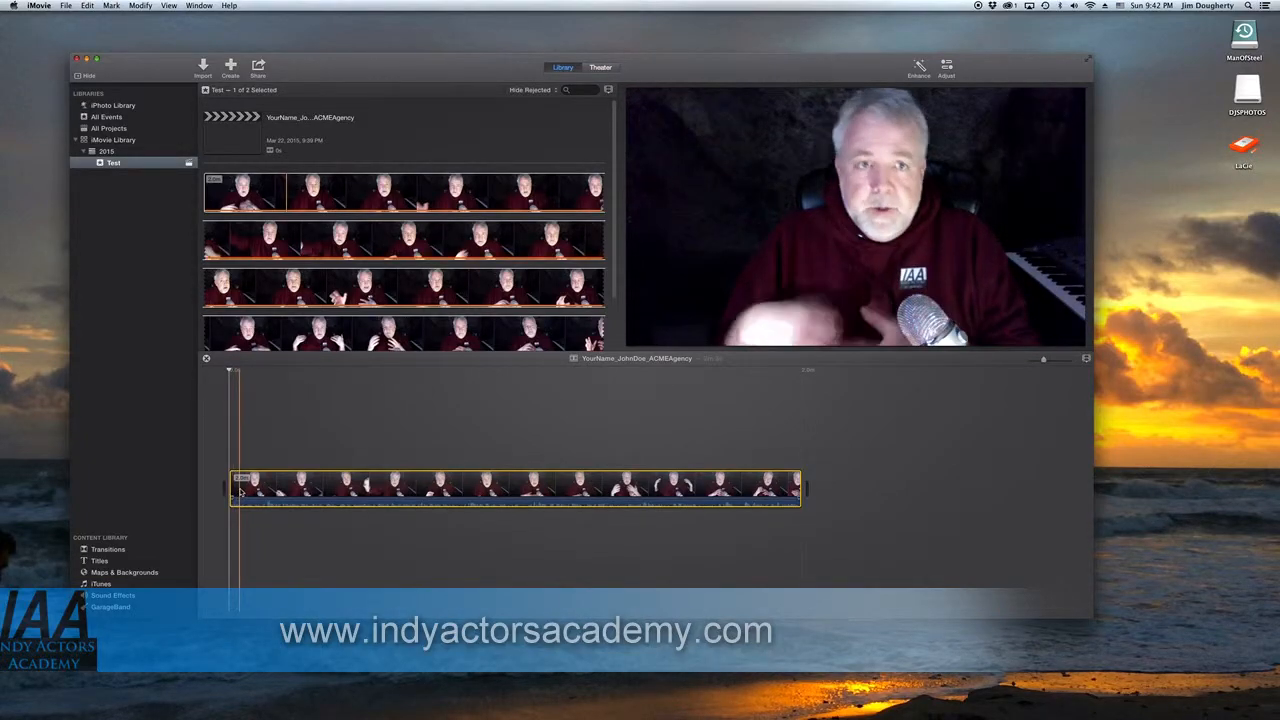
key(space)
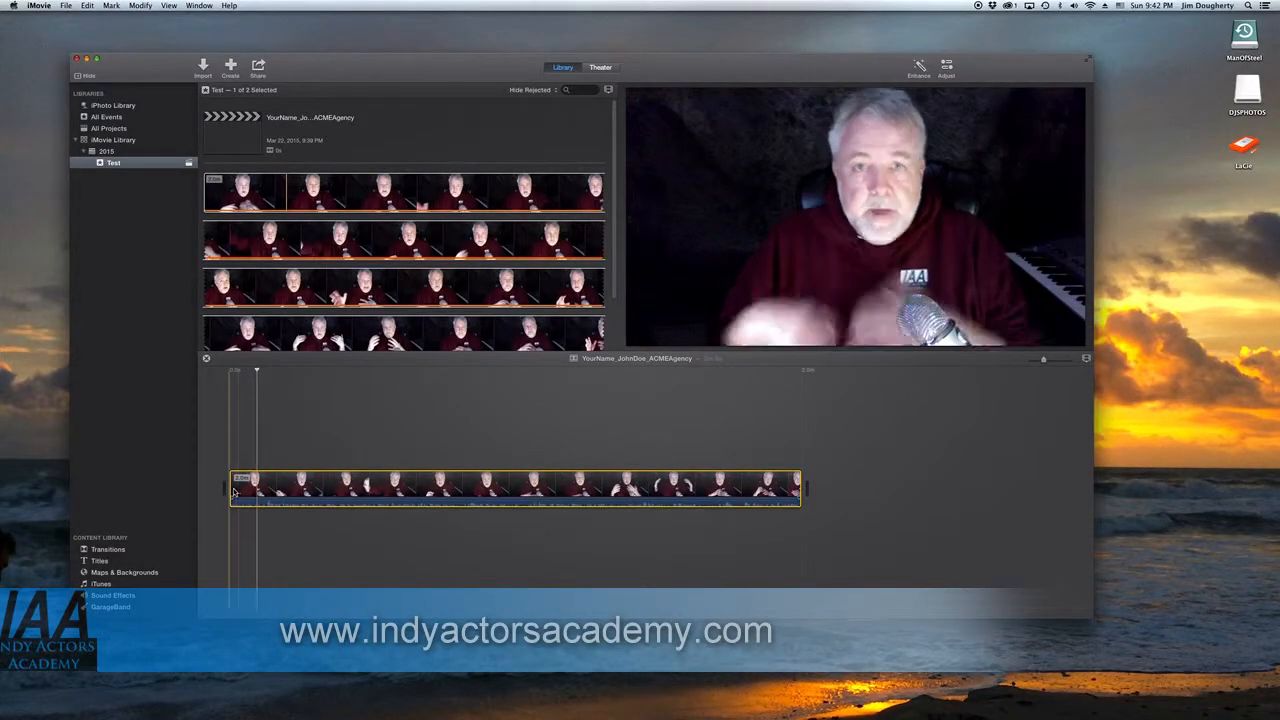
drag(240, 492, 258, 488)
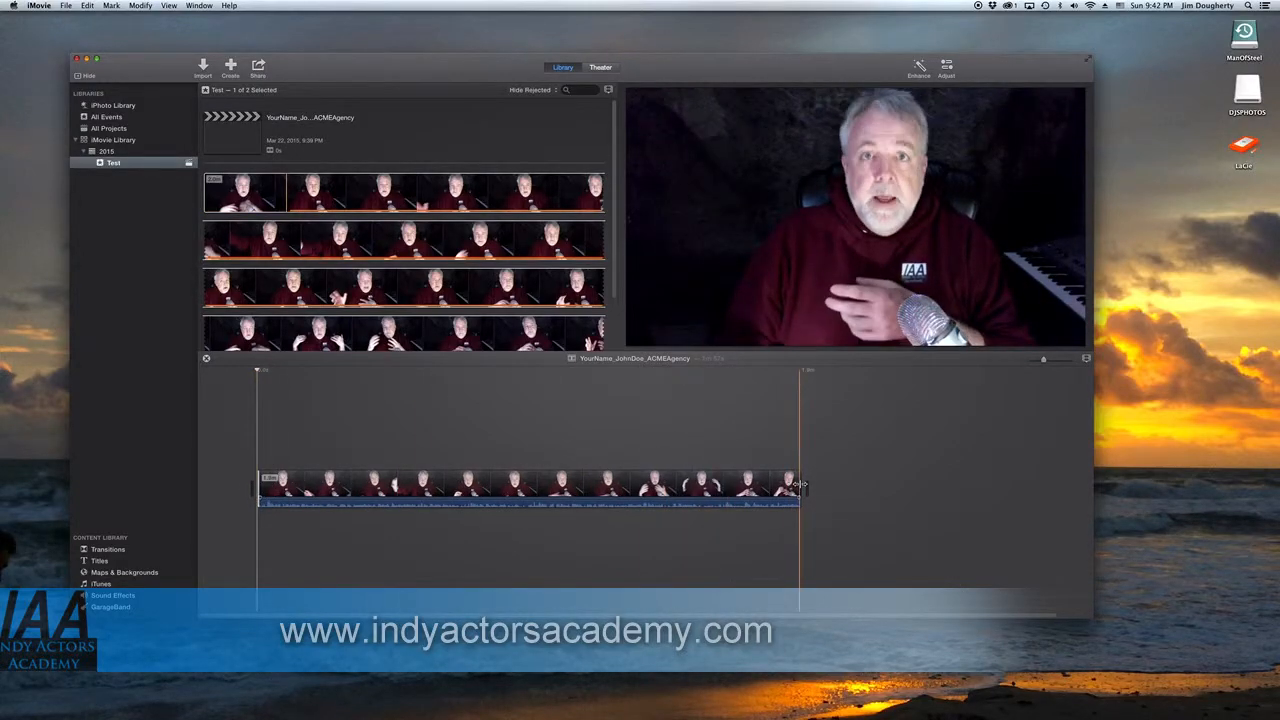
drag(801, 487, 789, 483)
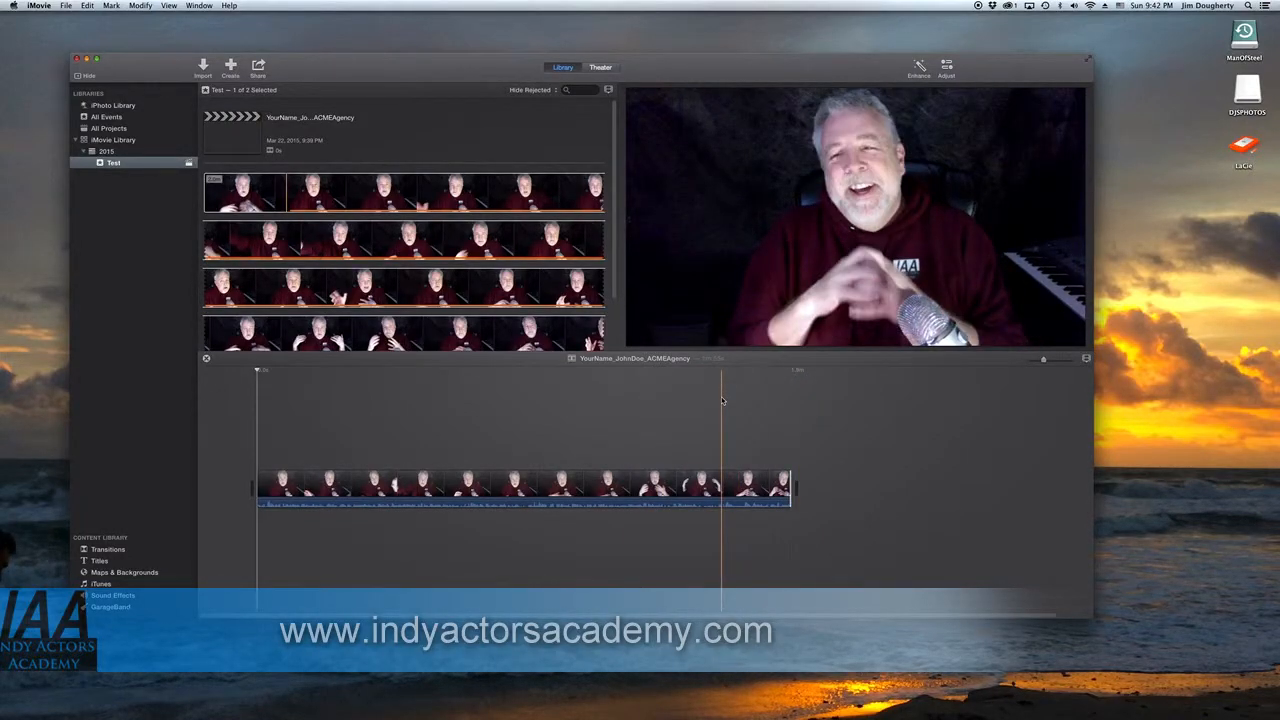
click(289, 212)
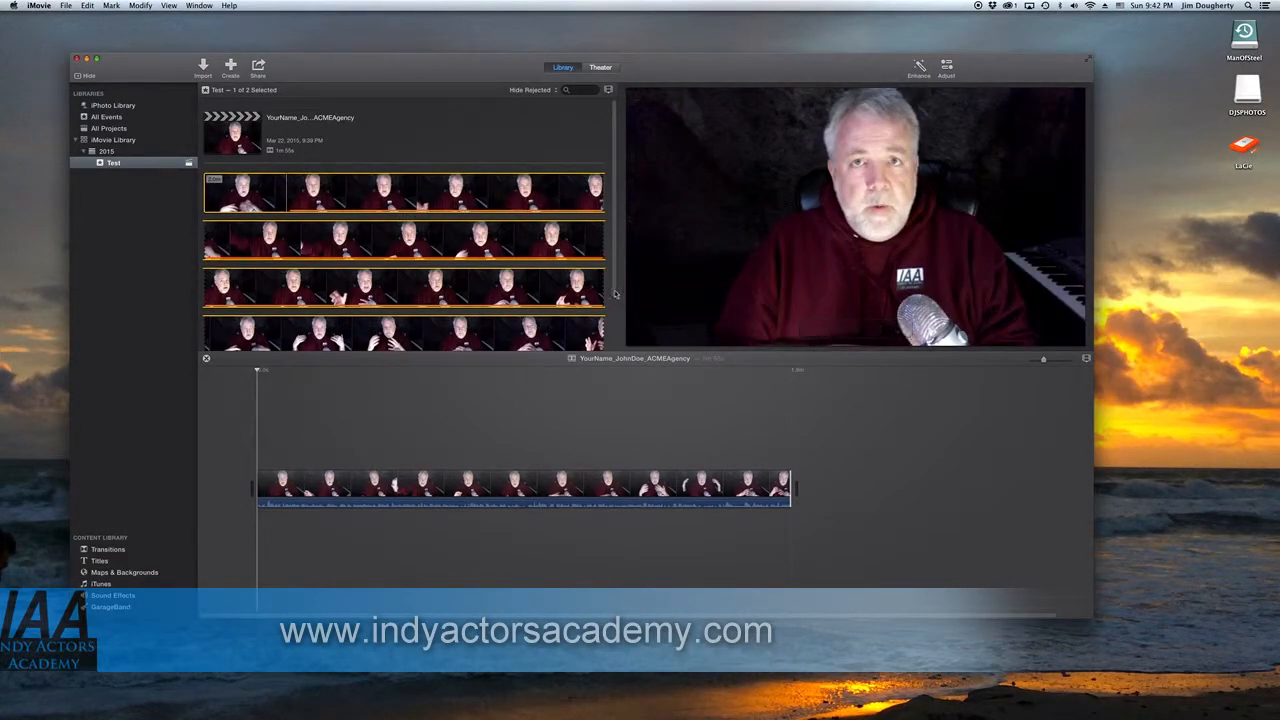
drag(615, 290, 622, 367)
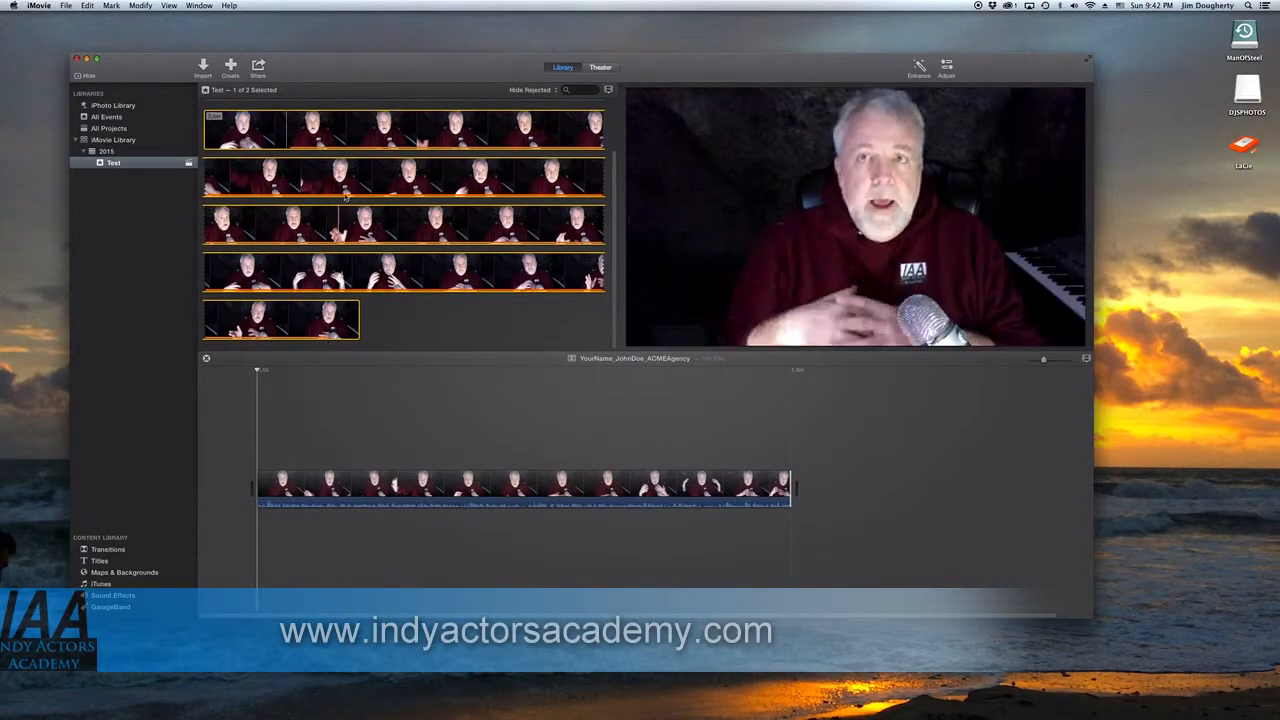
drag(429, 510, 432, 510)
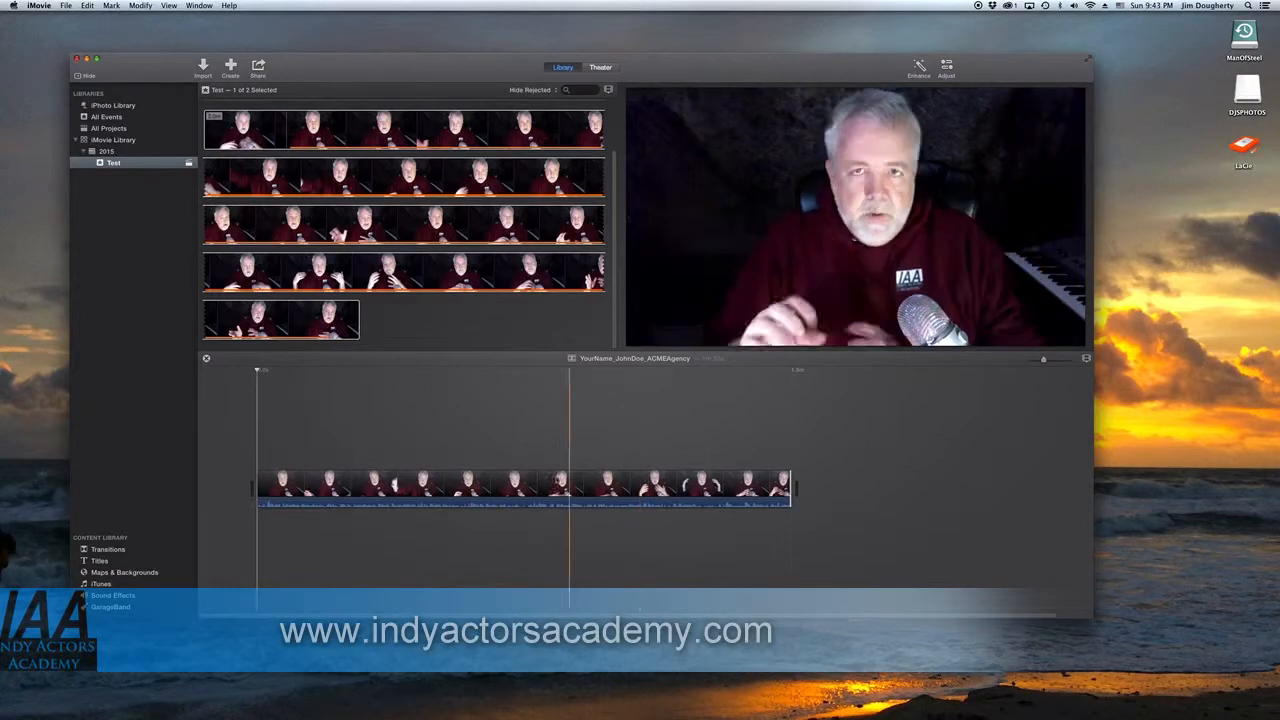
Step: Export the trimmed movie as a file at SD 480P (854 x 480), saving YourName_JohnDoe_ACMEAgency.mp4 in the Test folder
click(489, 484)
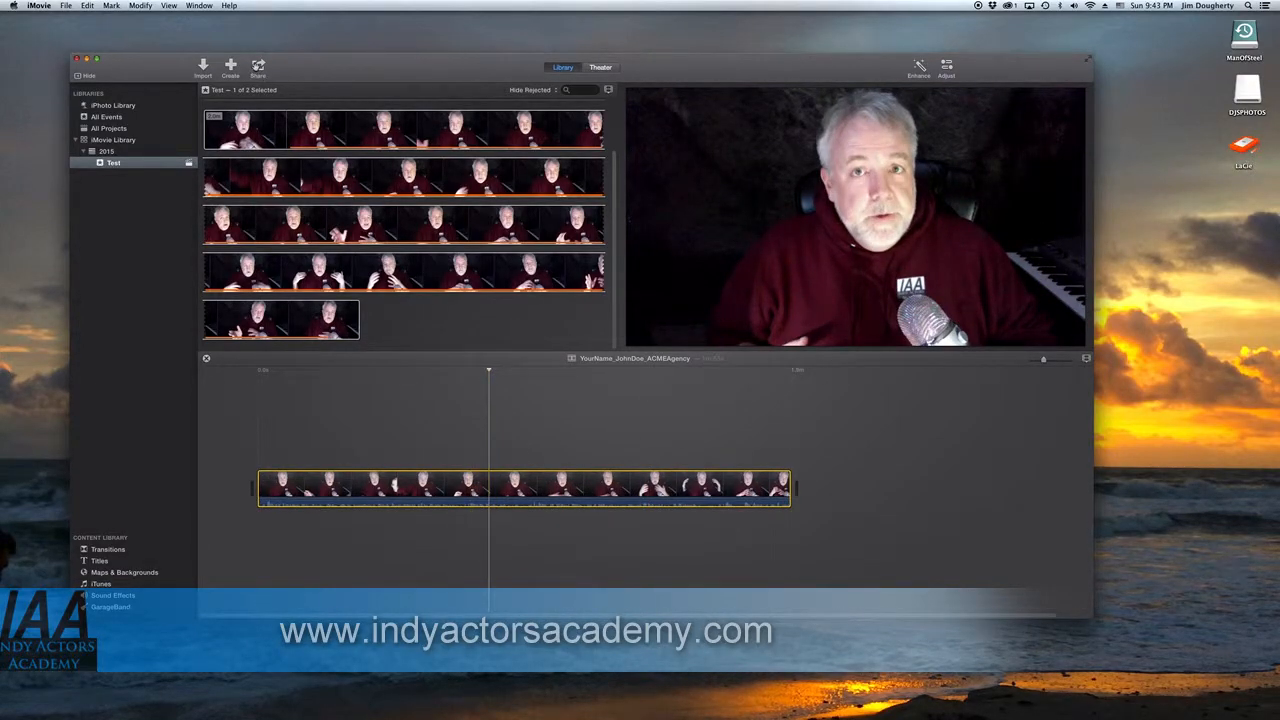
click(258, 66)
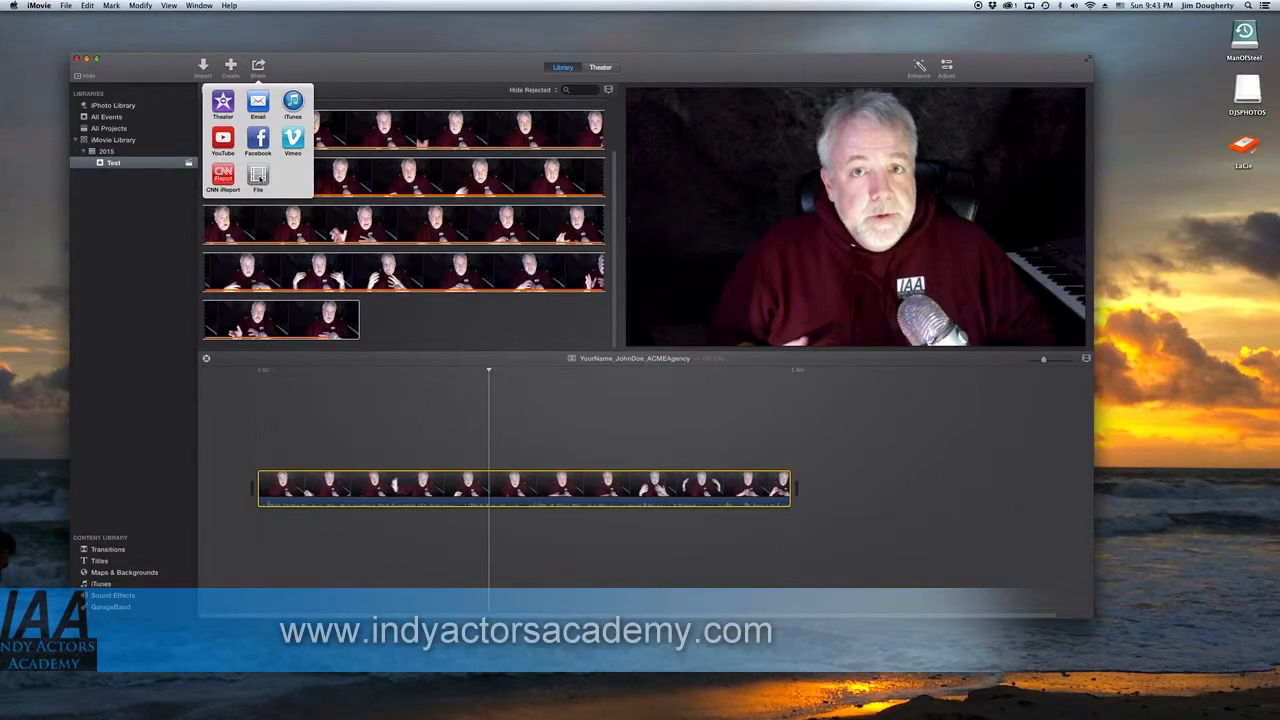
click(258, 176)
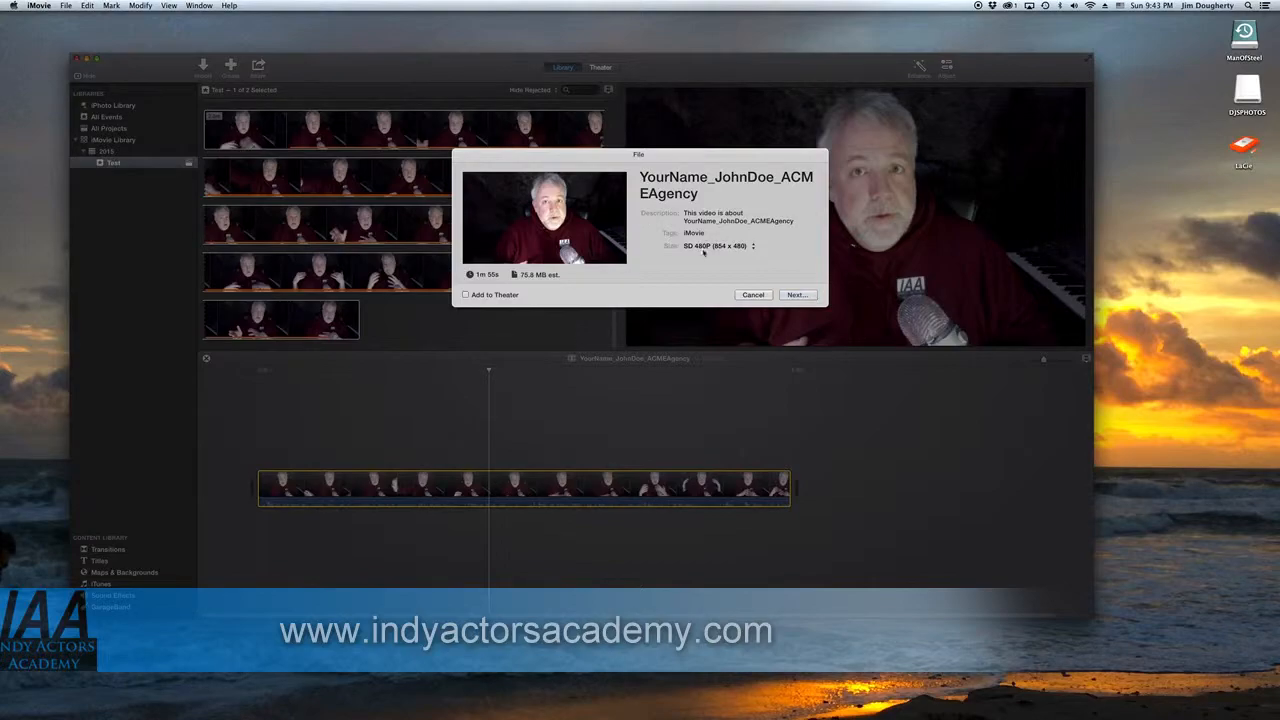
click(796, 296)
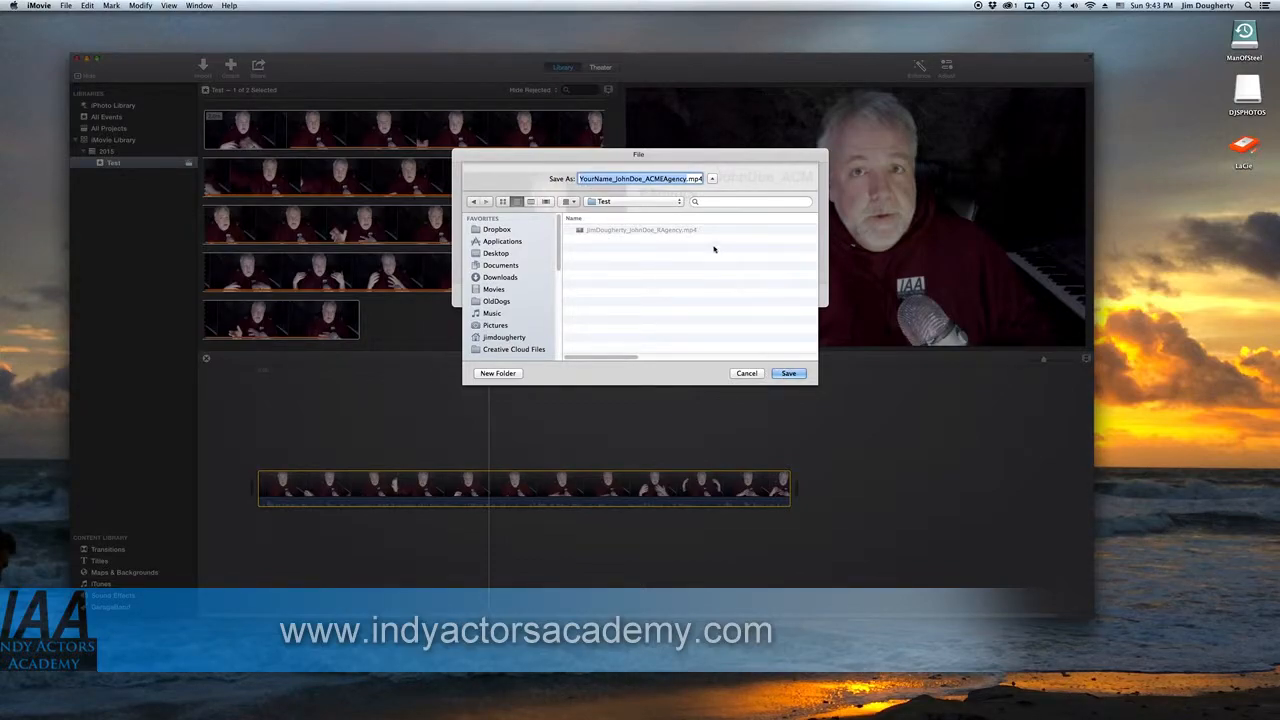
click(788, 373)
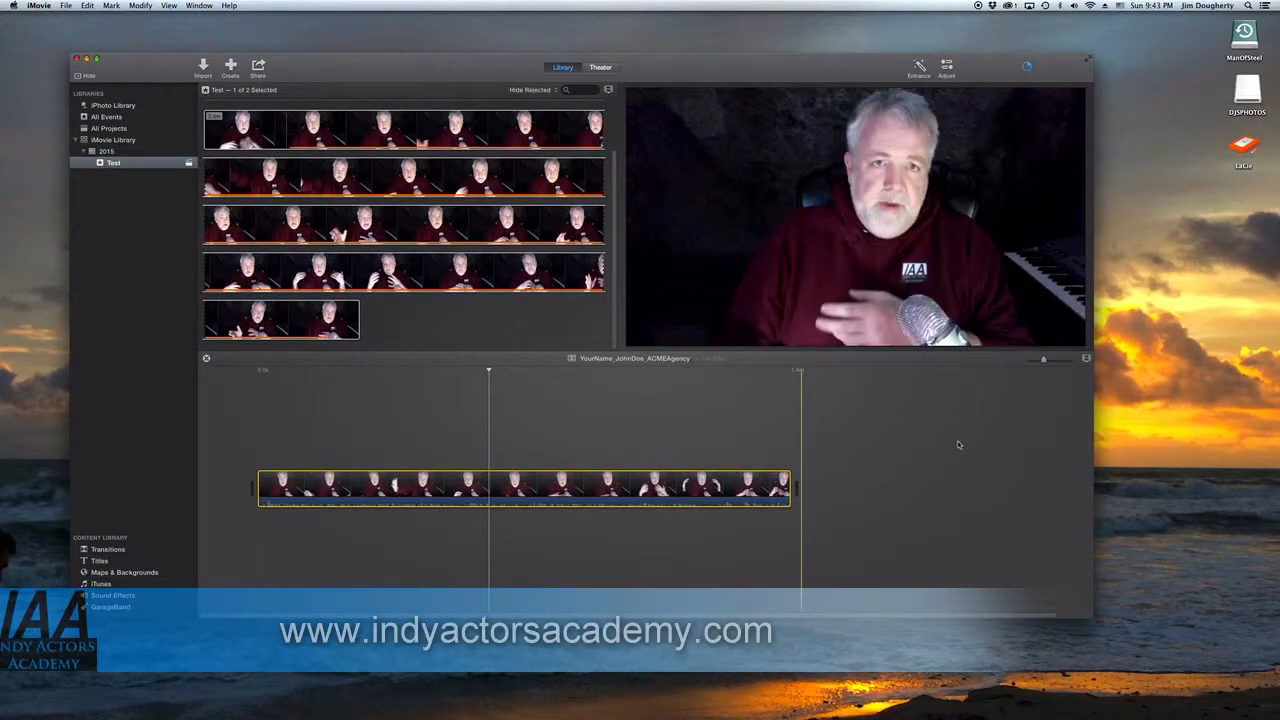
Step: Launch Any Video Converter from the installed applications and move its window to the upper area of the desktop, clear of the export progress indicator
mouse_move(380, 708)
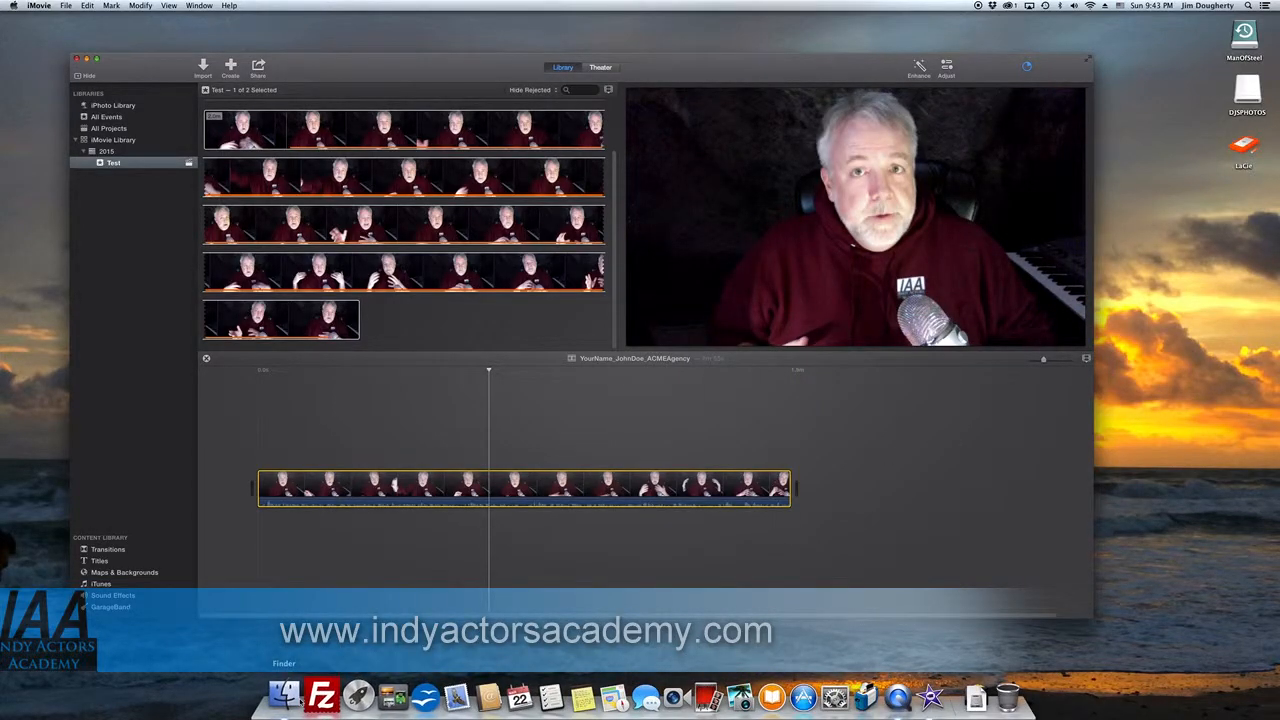
click(352, 700)
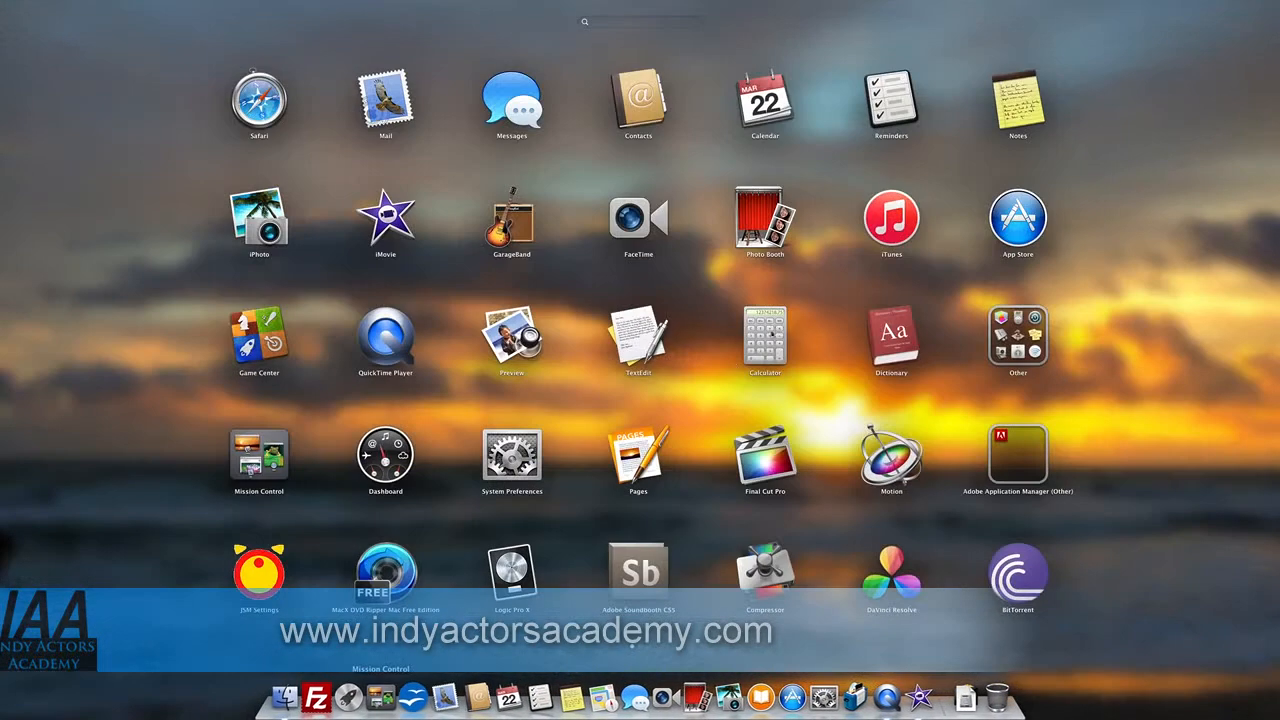
scroll(883, 543, right, 5)
scroll(883, 543, right, 5)
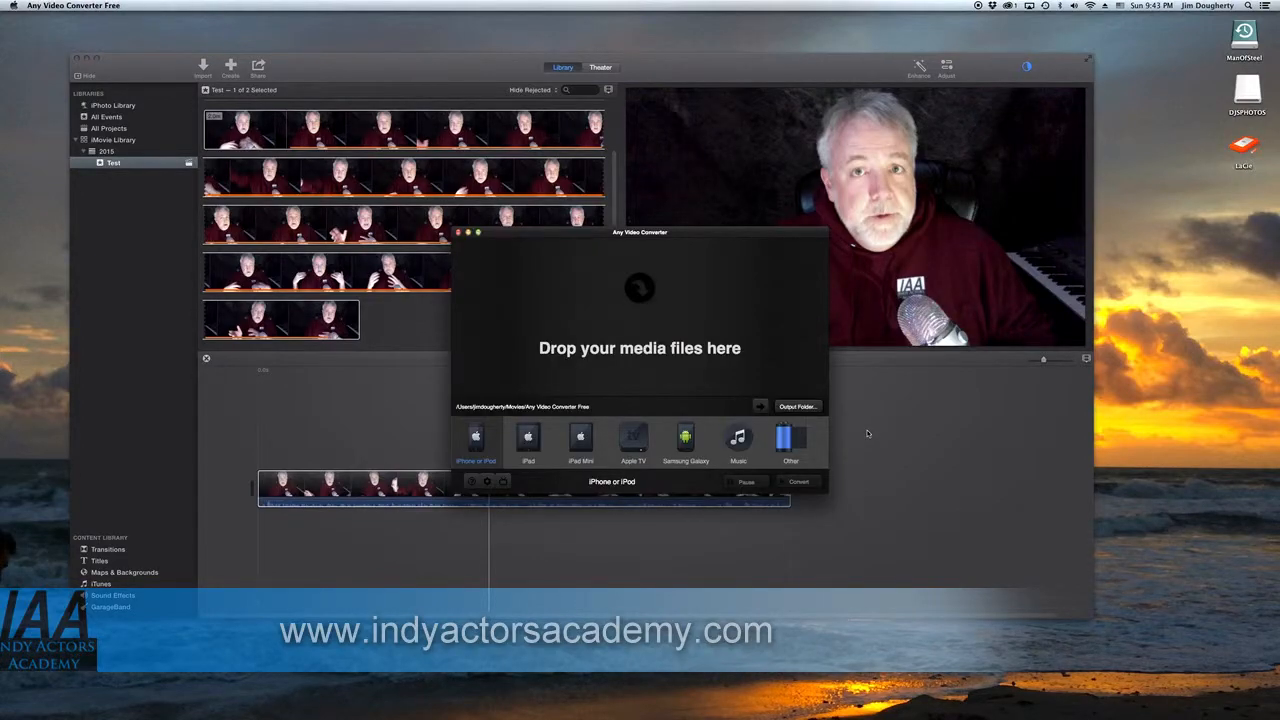
drag(678, 232, 310, 201)
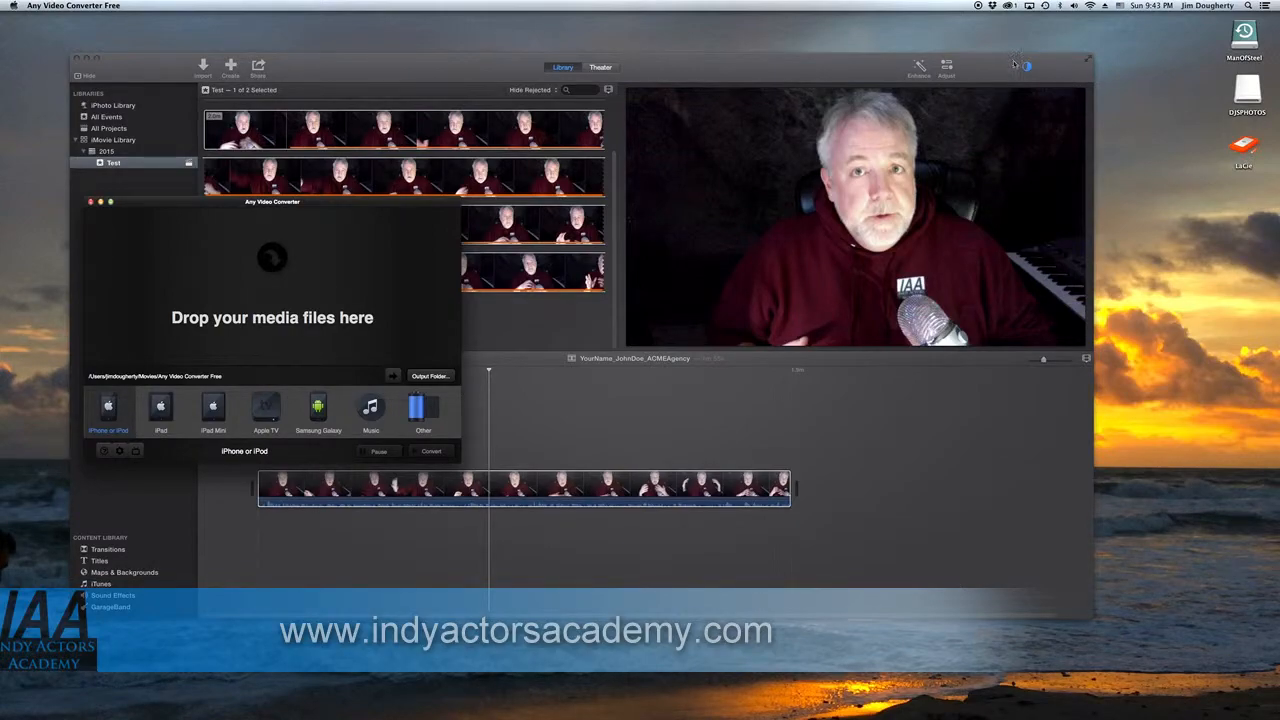
drag(315, 205, 360, 99)
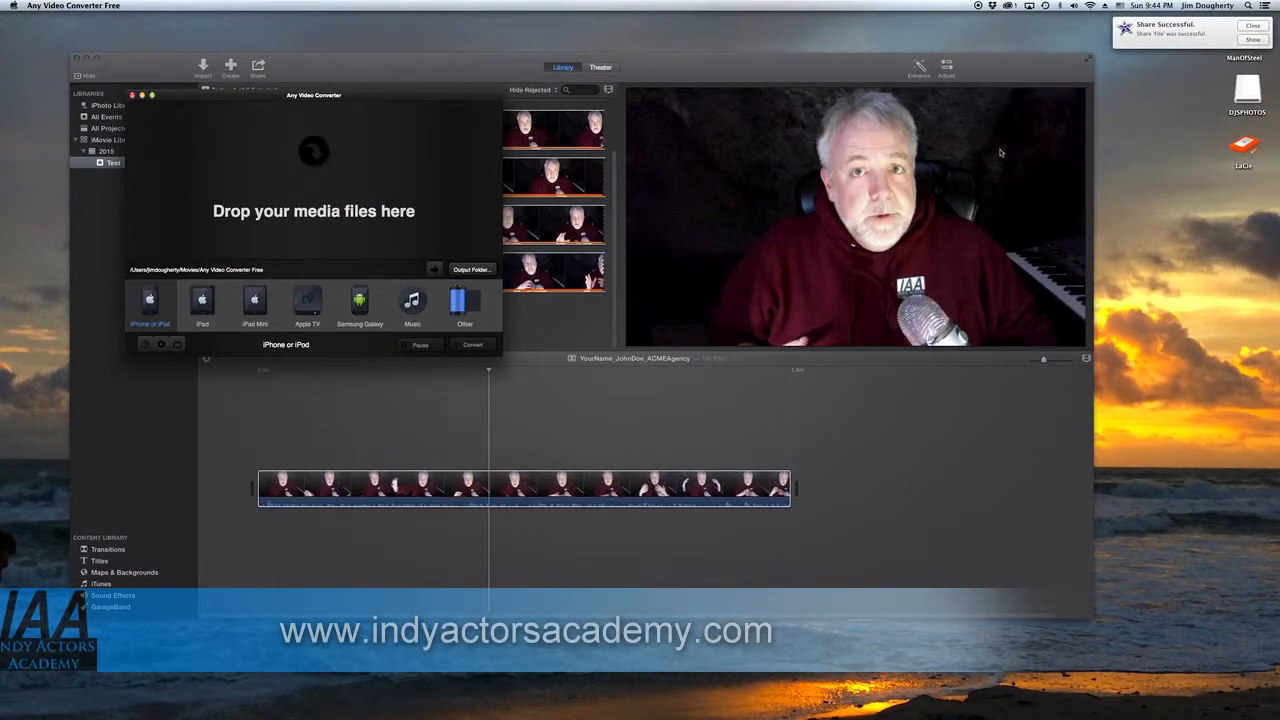
Step: Reveal the exported movie in Finder, close the iMovie window, and place the Finder window beside the converter
click(1254, 39)
drag(622, 136, 948, 91)
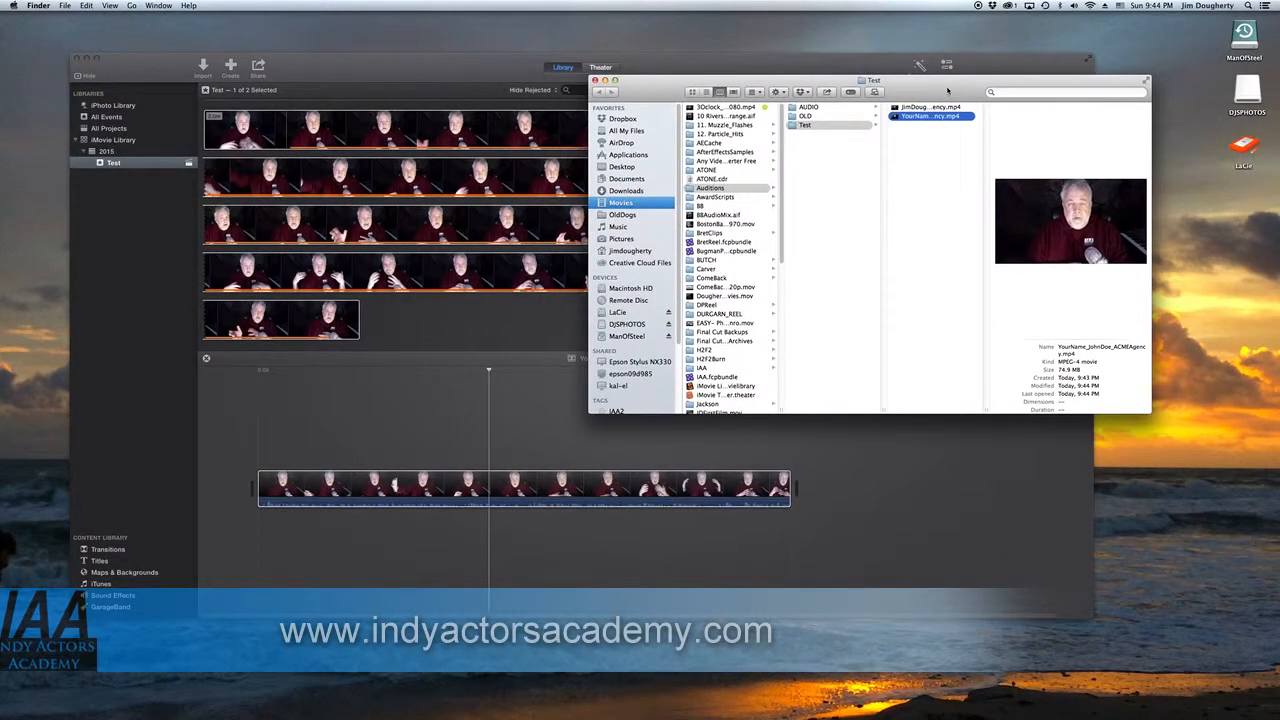
click(77, 60)
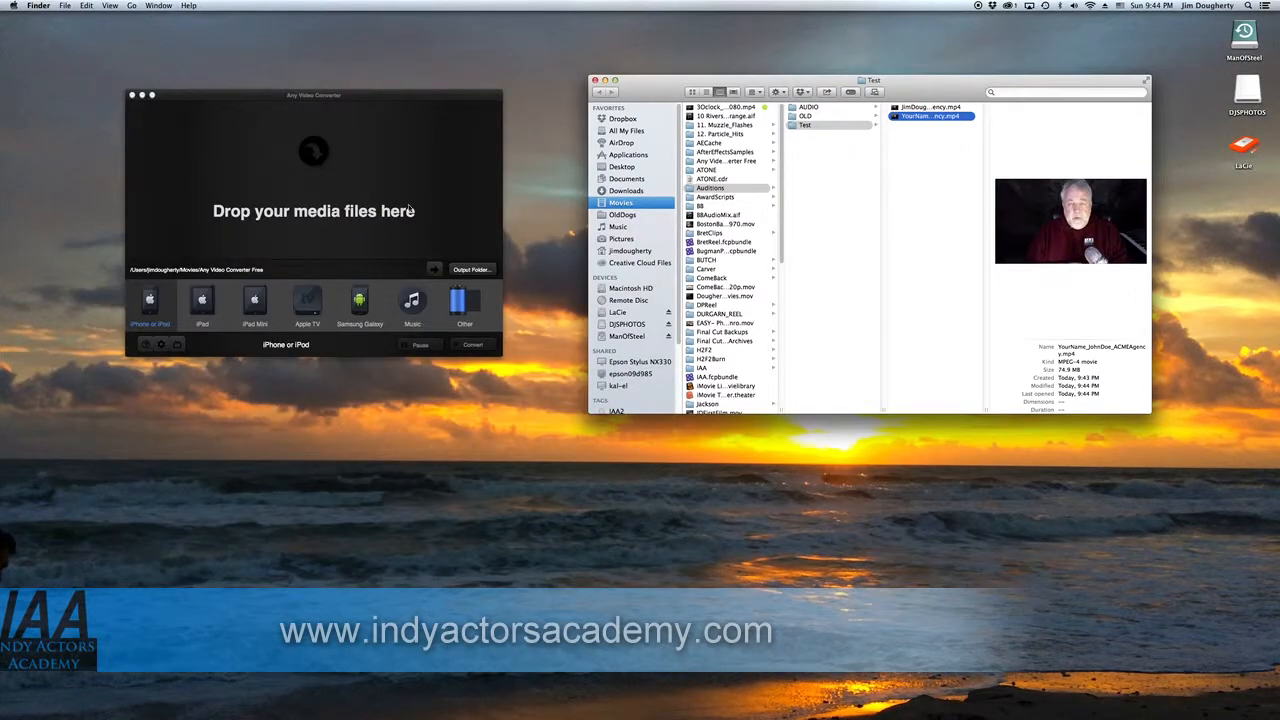
drag(646, 97, 630, 91)
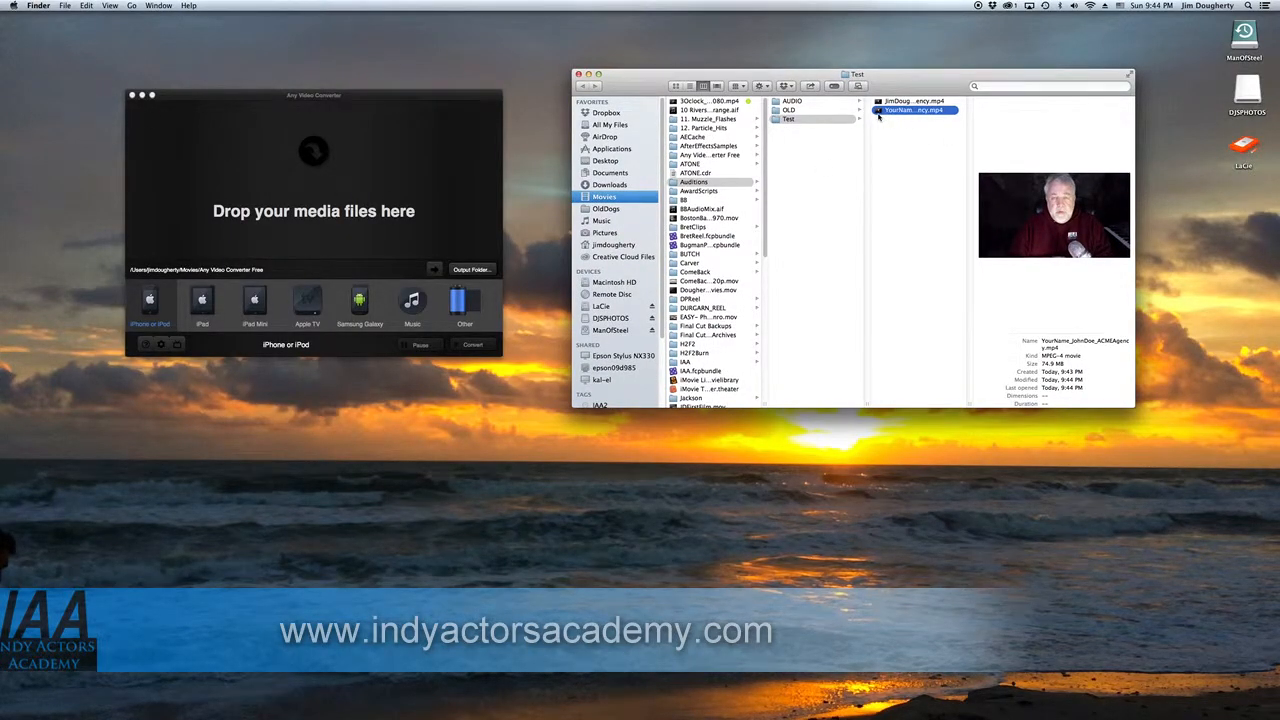
Step: Add YourName_JohnDoe_ACMEAgency.mp4 to the converter's file list, close the Finder window, and choose the iPhone or iPod output preset
drag(879, 114, 210, 184)
click(579, 75)
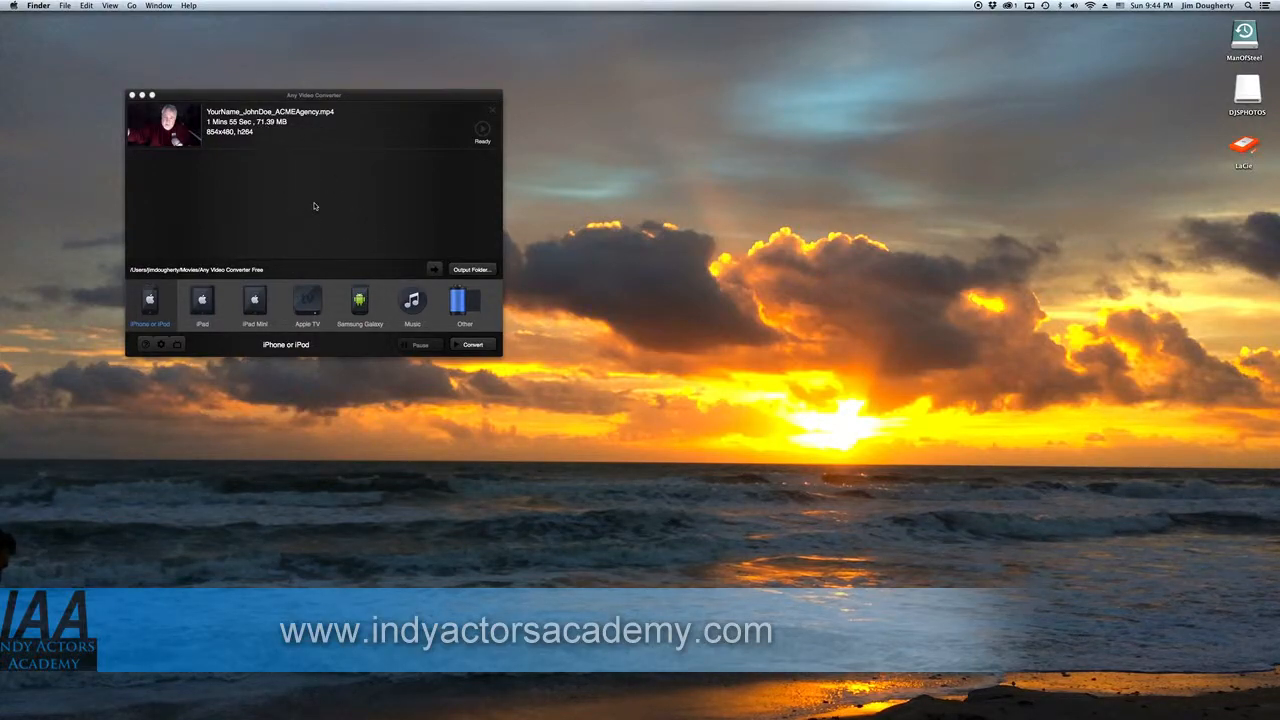
click(149, 313)
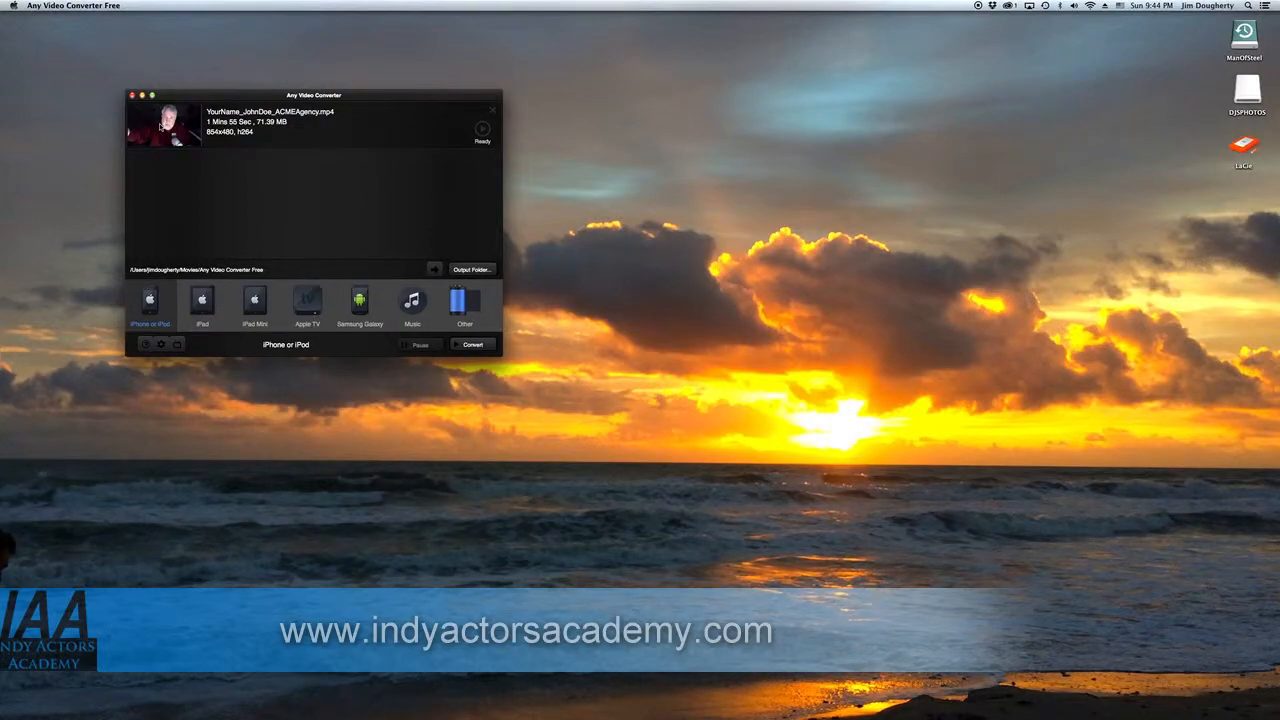
Step: Open the output options of the added video beside the converter and set its aspect ratio to 16:9
right_click(160, 126)
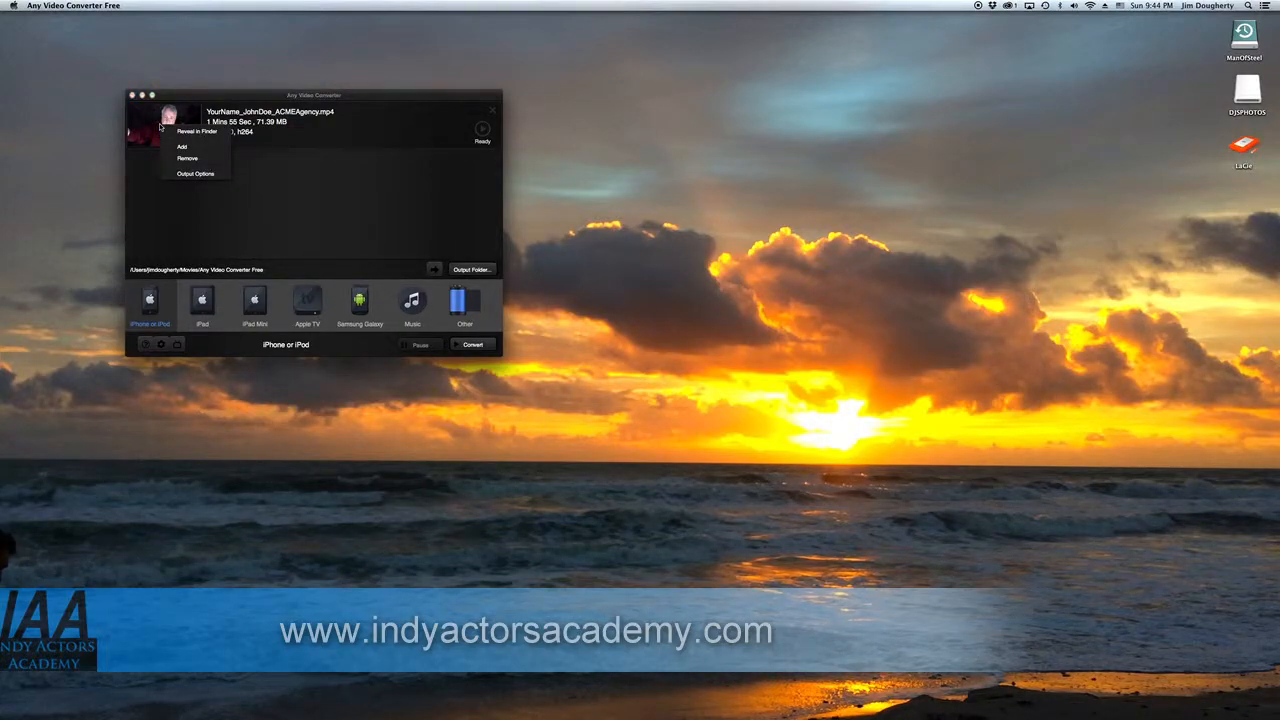
click(180, 173)
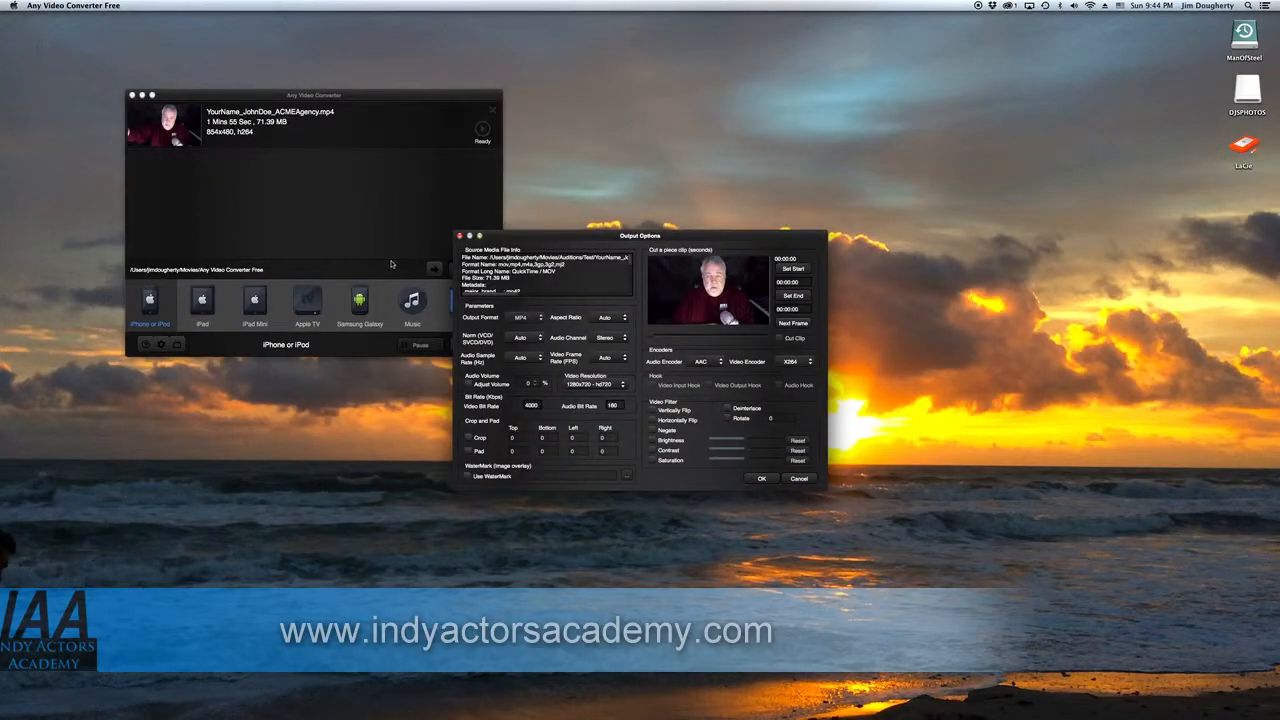
drag(536, 236, 585, 96)
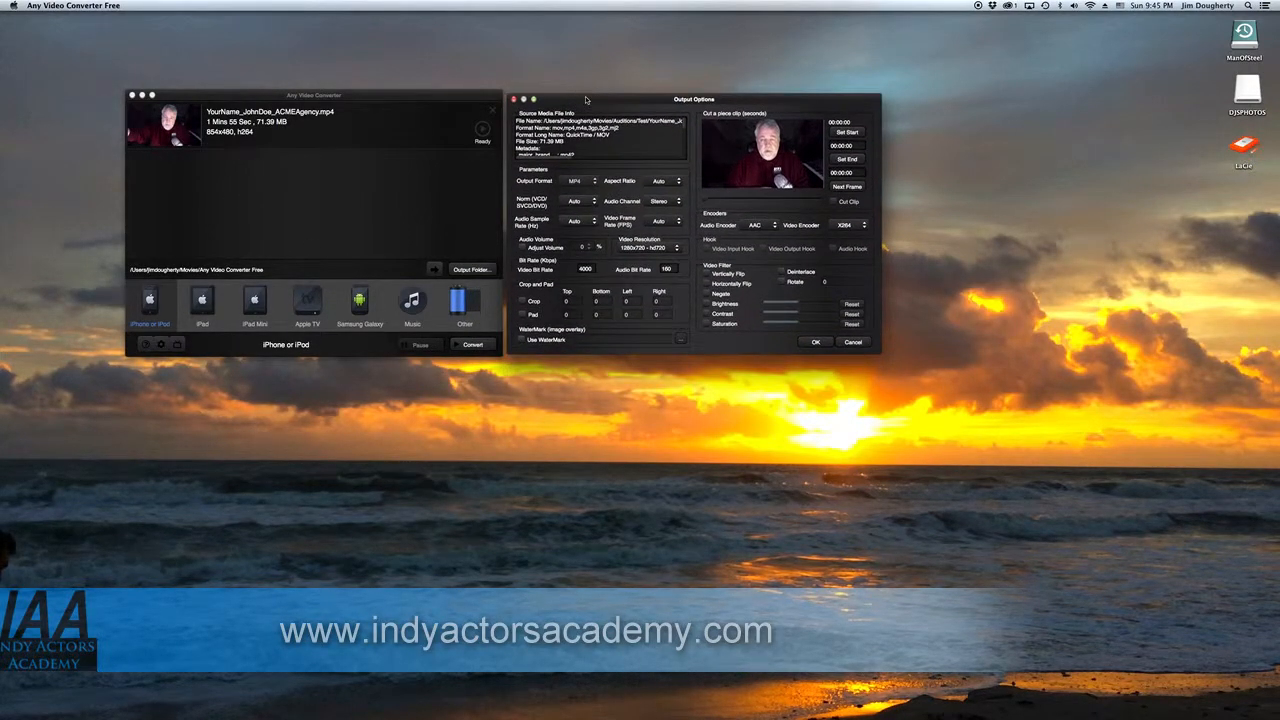
drag(705, 197, 770, 199)
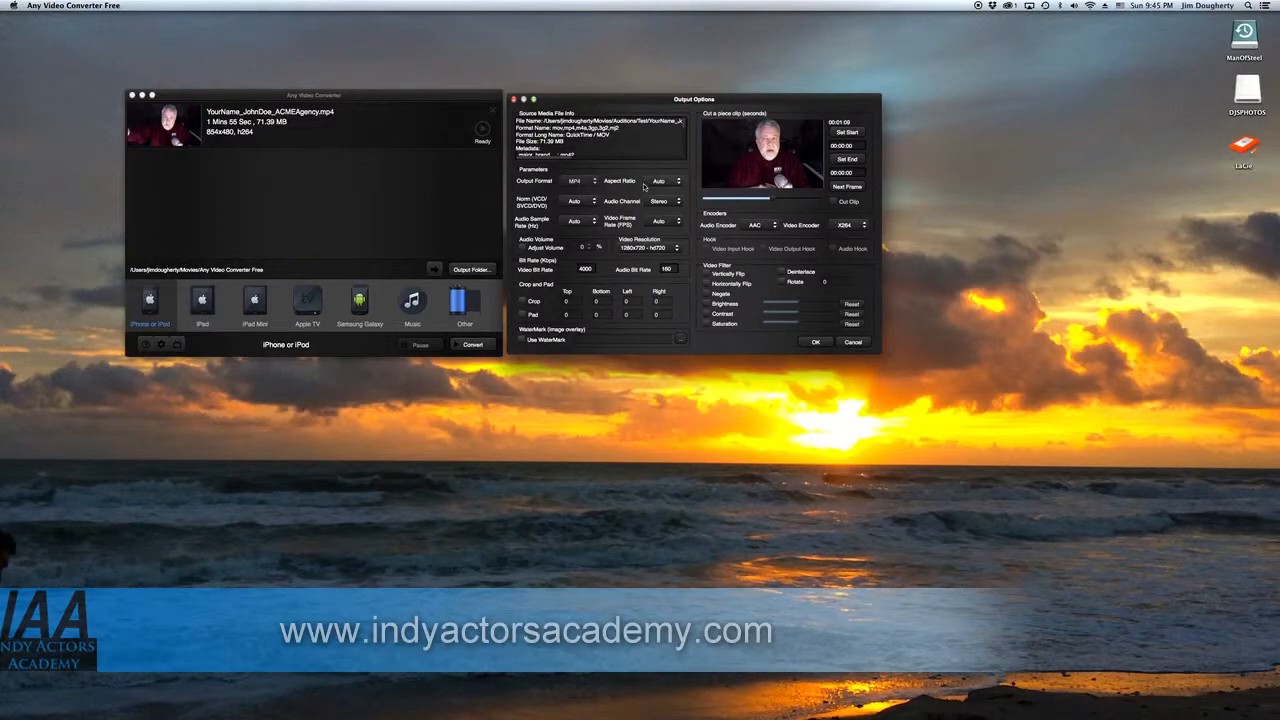
click(679, 183)
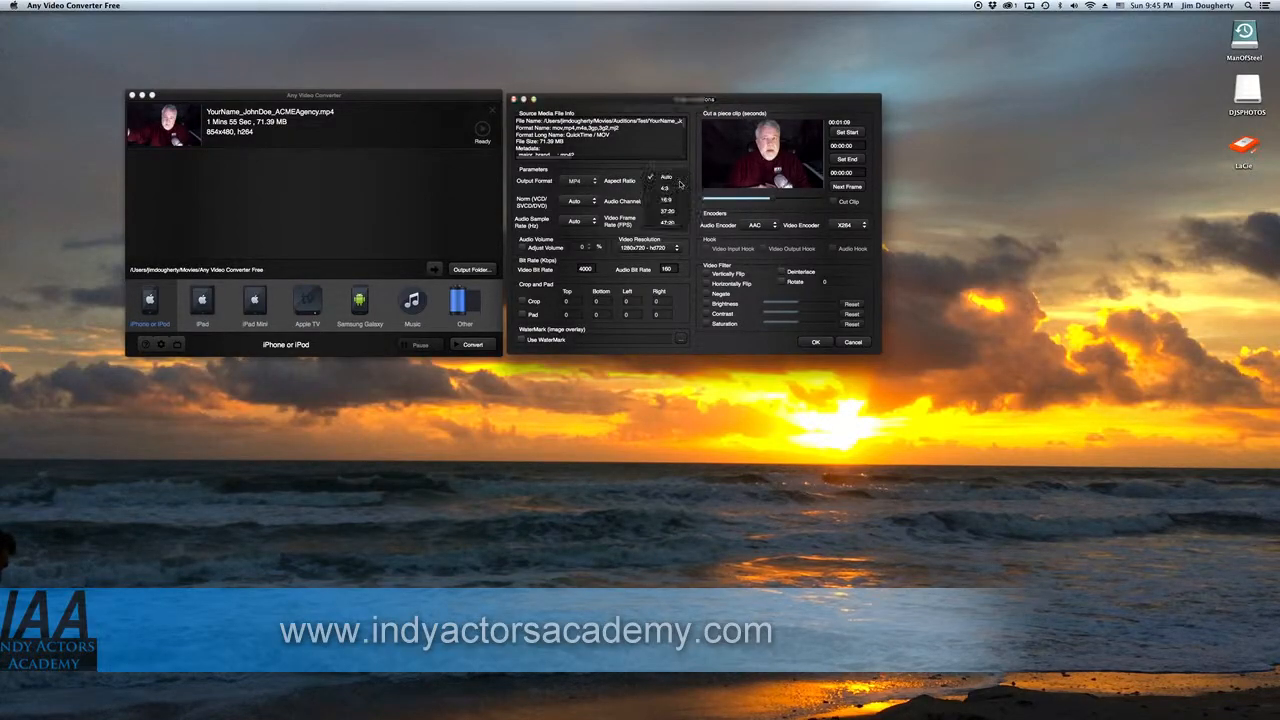
click(675, 200)
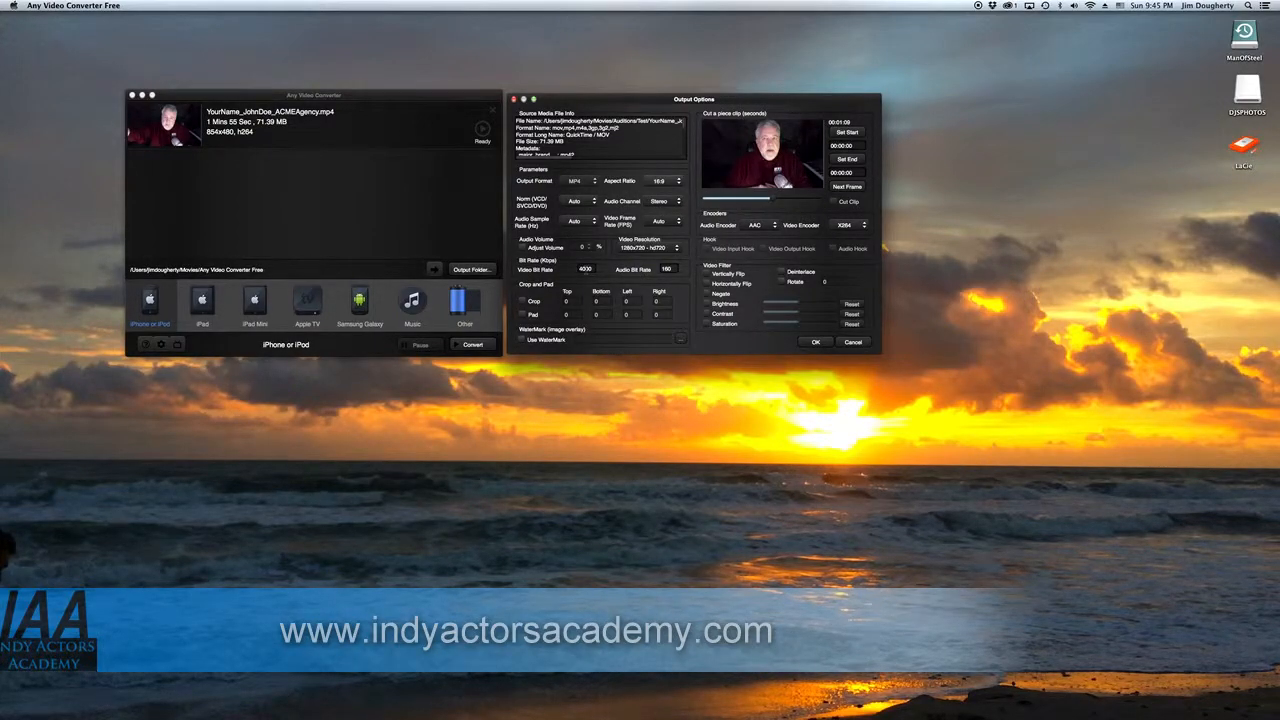
Step: Set the output video frame rate to 30 FPS and the video resolution to 640x350 - ega
click(679, 224)
click(676, 233)
click(675, 249)
scroll(664, 300, down, 5)
scroll(664, 300, down, 3)
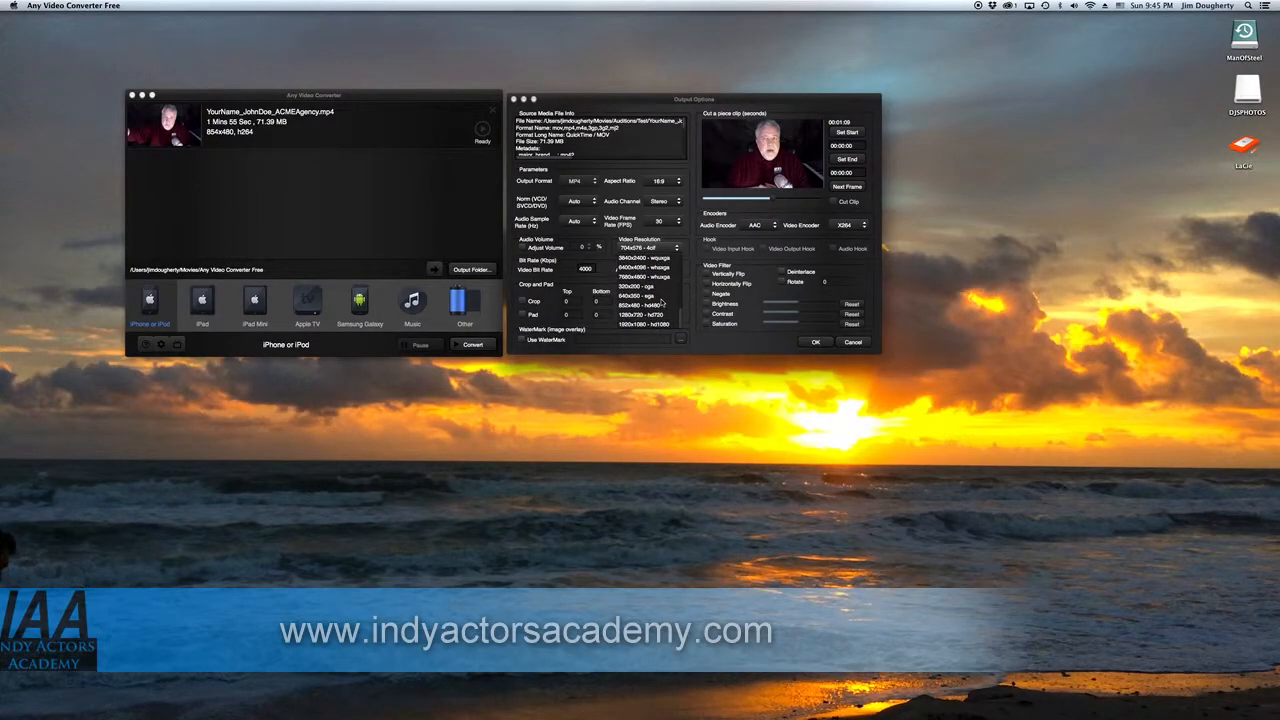
click(660, 304)
click(632, 295)
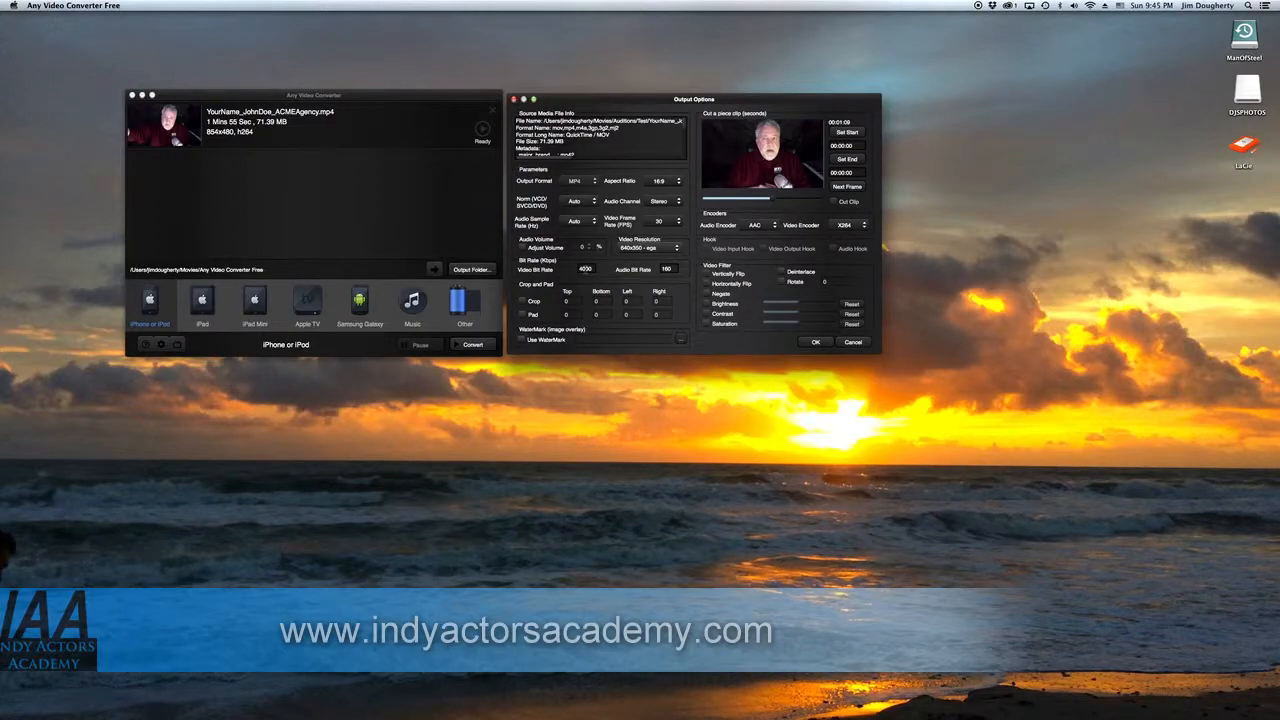
Step: Set the video bit rate to 12 and the audio bit rate to 32, and convert the video with the free version
double_click(585, 269)
text(12)
double_click(665, 269)
text(32)
click(815, 342)
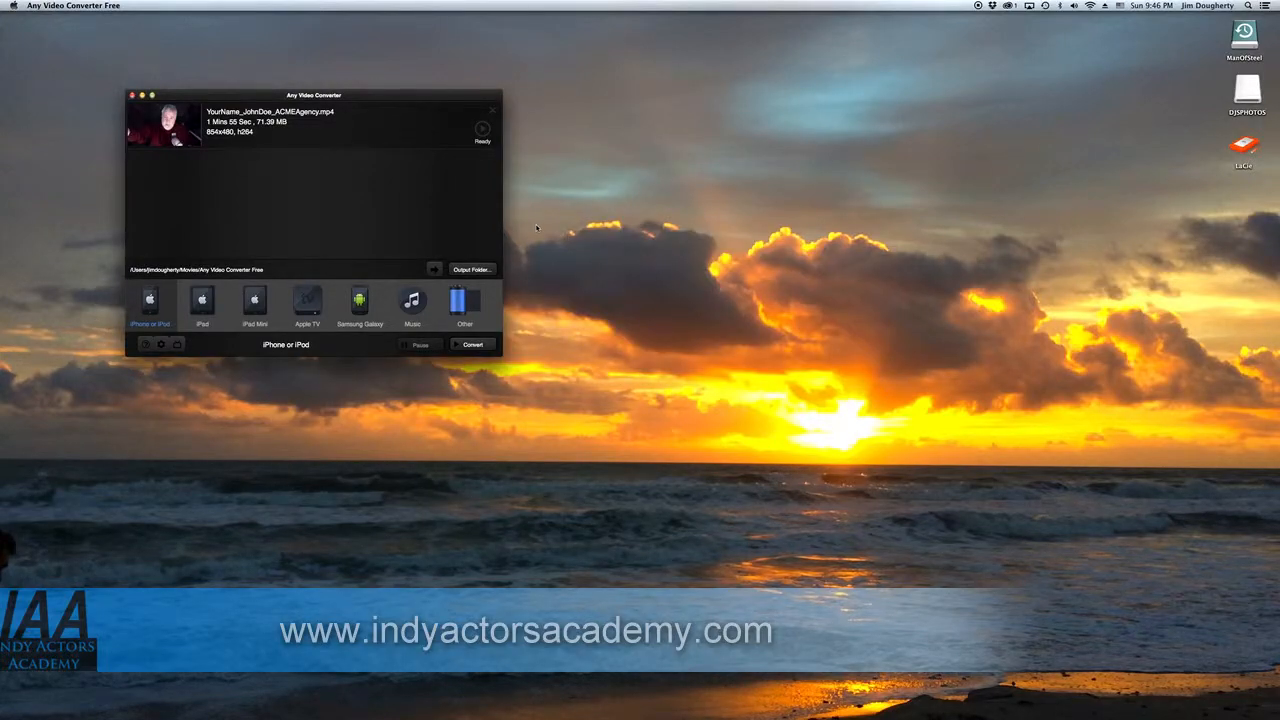
click(472, 344)
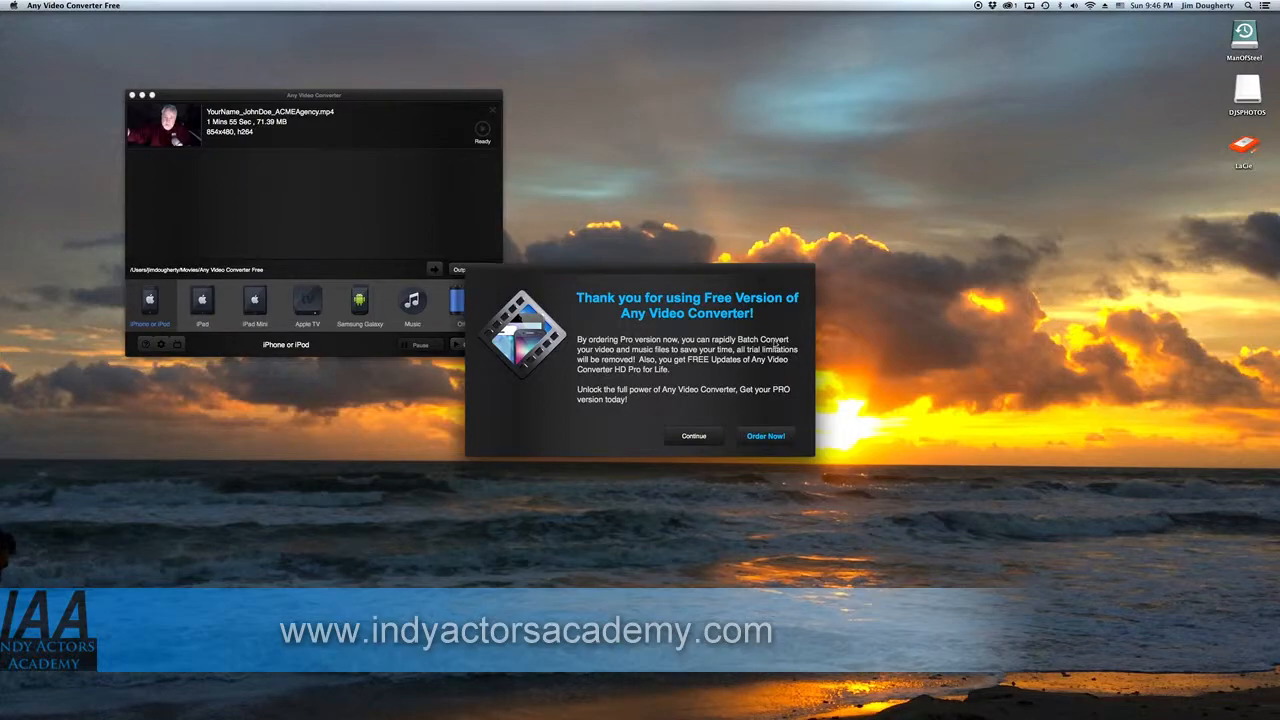
click(693, 436)
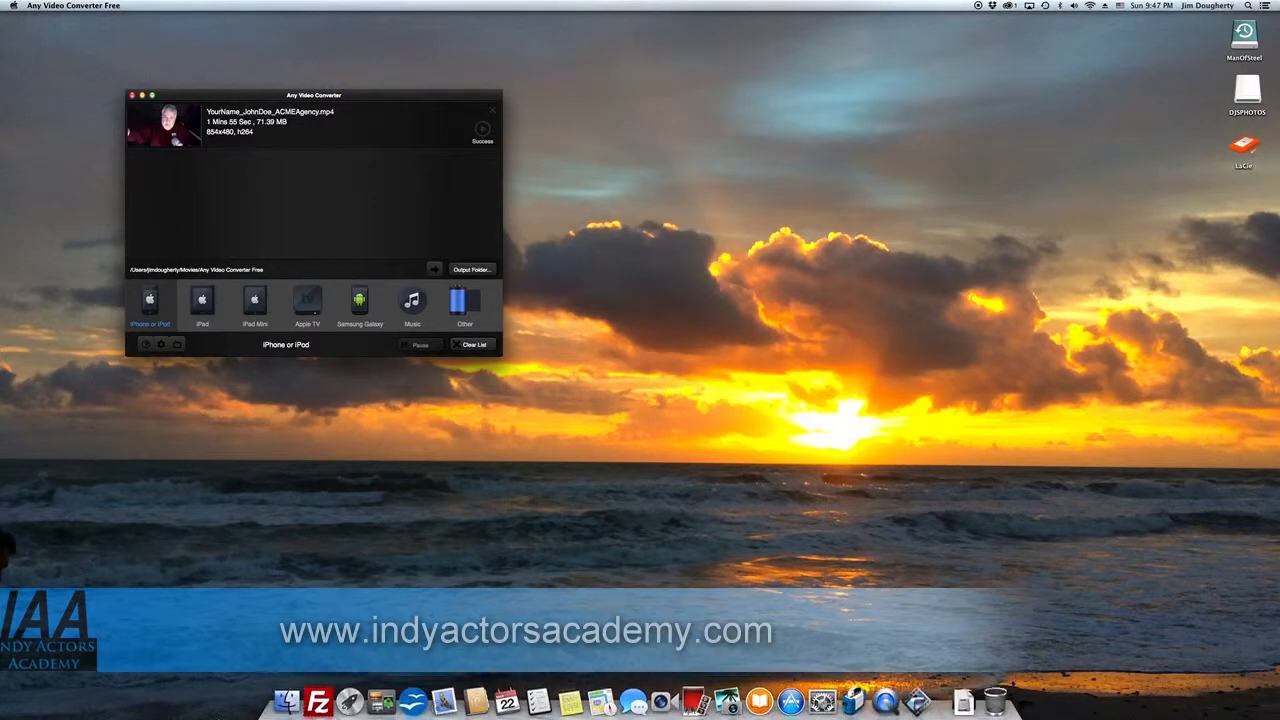
Step: Open the converted YourName_JohnDoe_ACMEAgency.mp4 in QuickTime Player from the Any Video Converter Free folder inside Movies
click(288, 695)
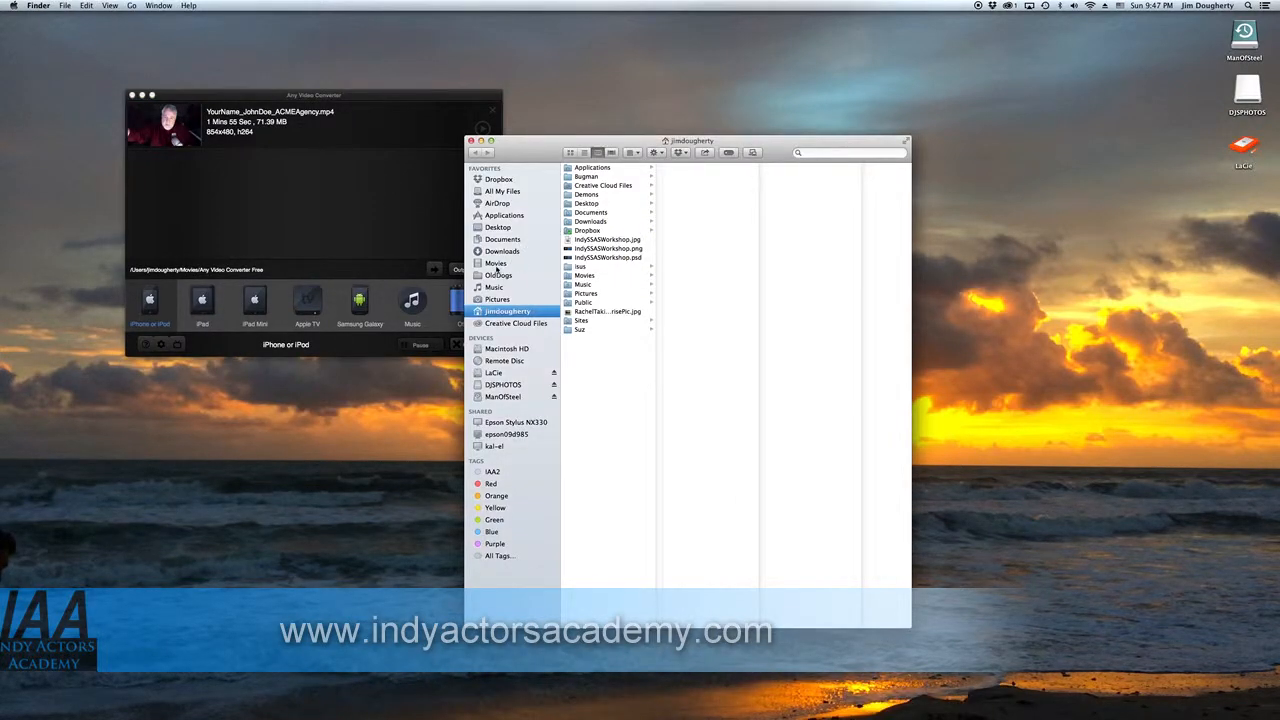
click(496, 264)
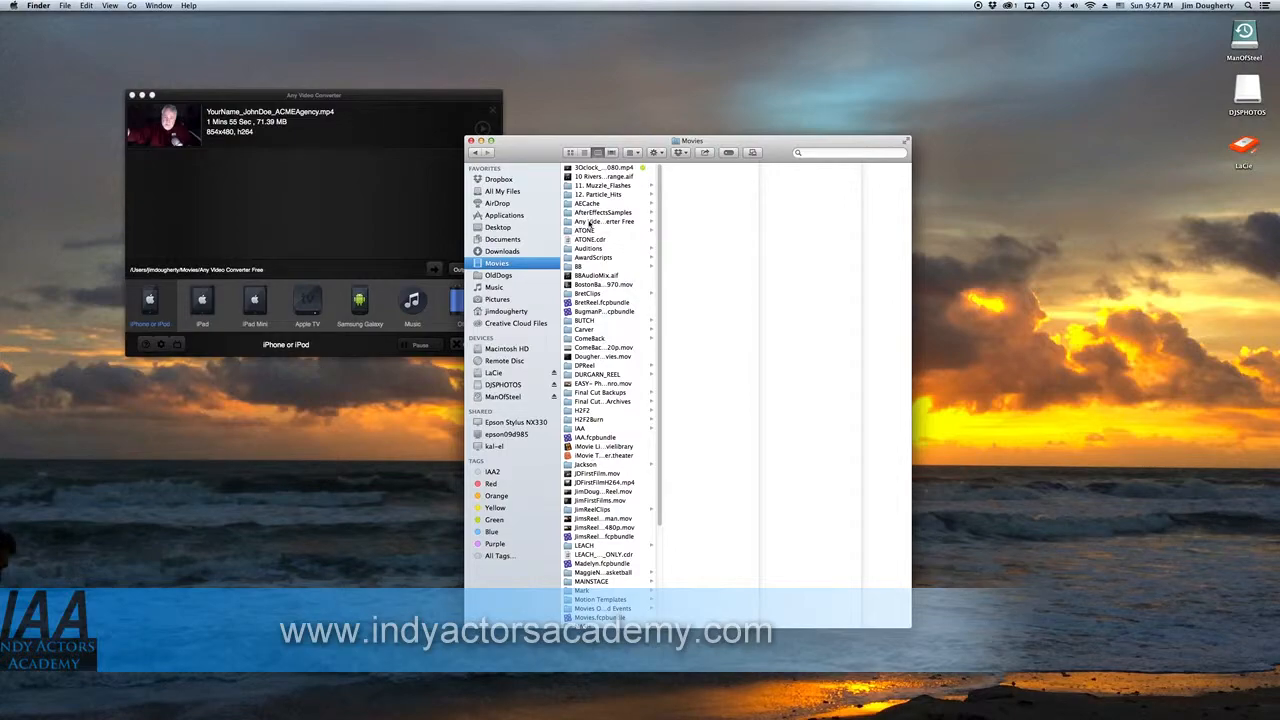
click(592, 222)
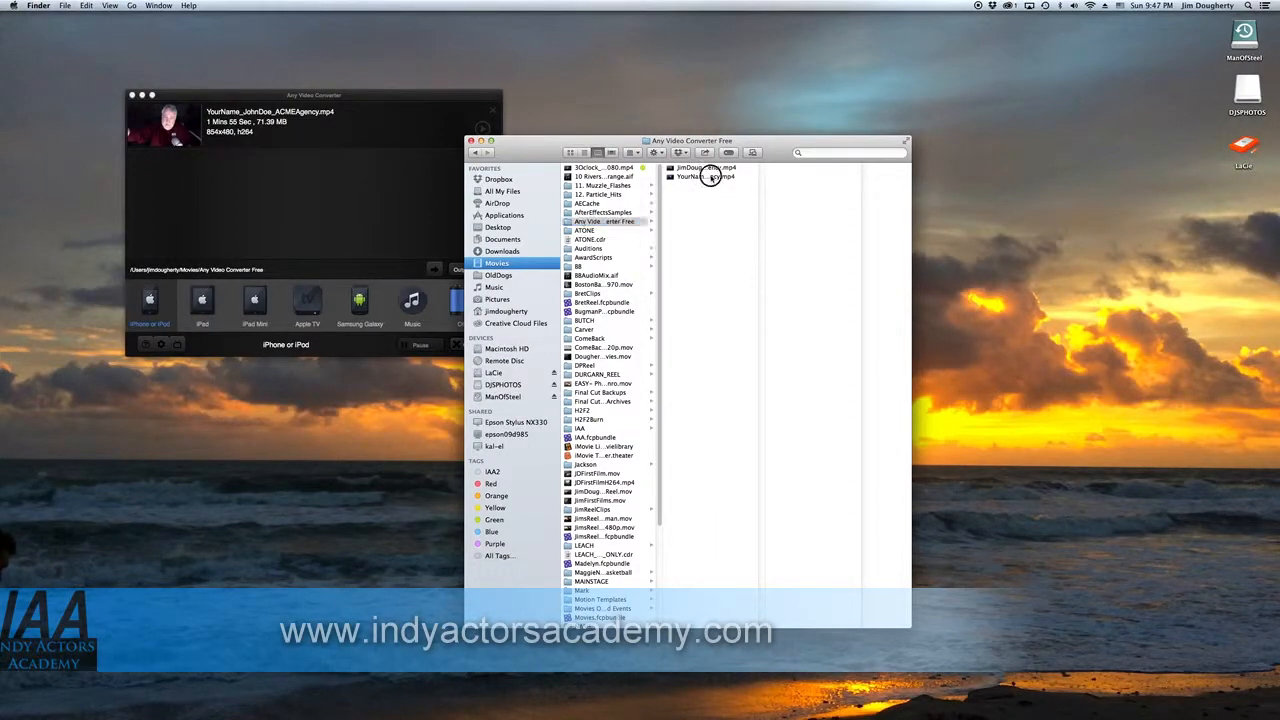
click(712, 177)
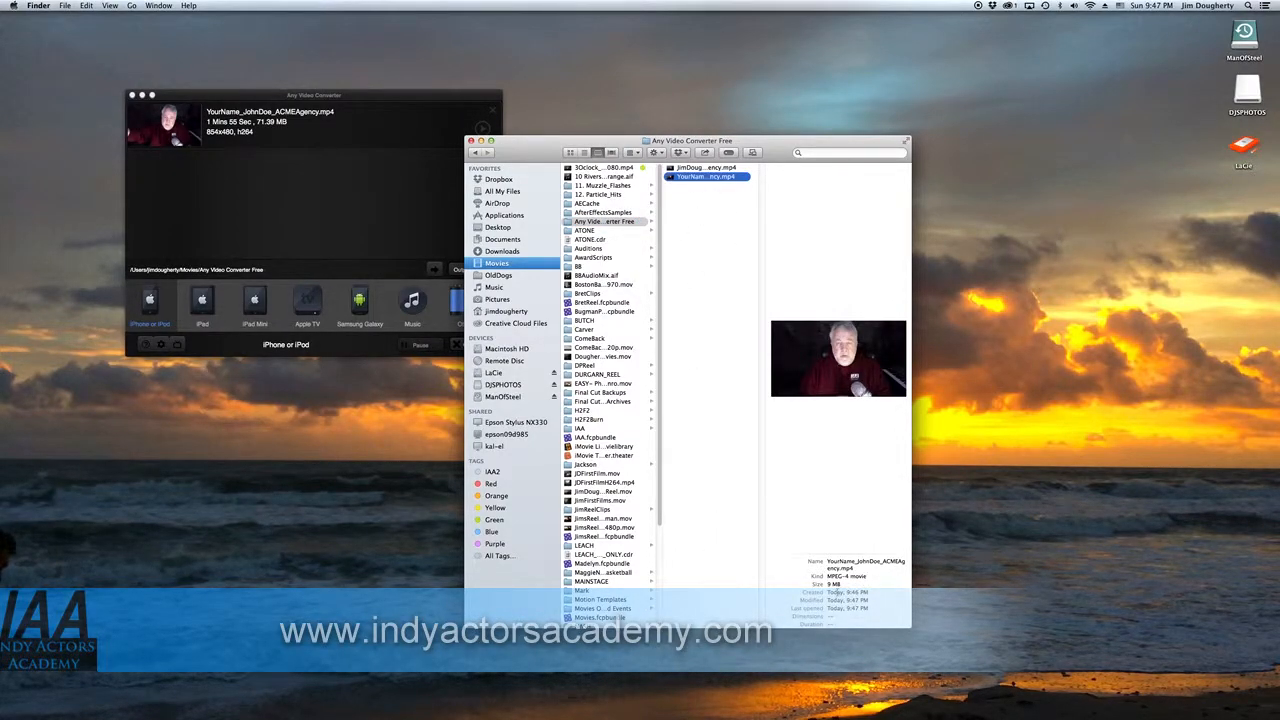
double_click(672, 177)
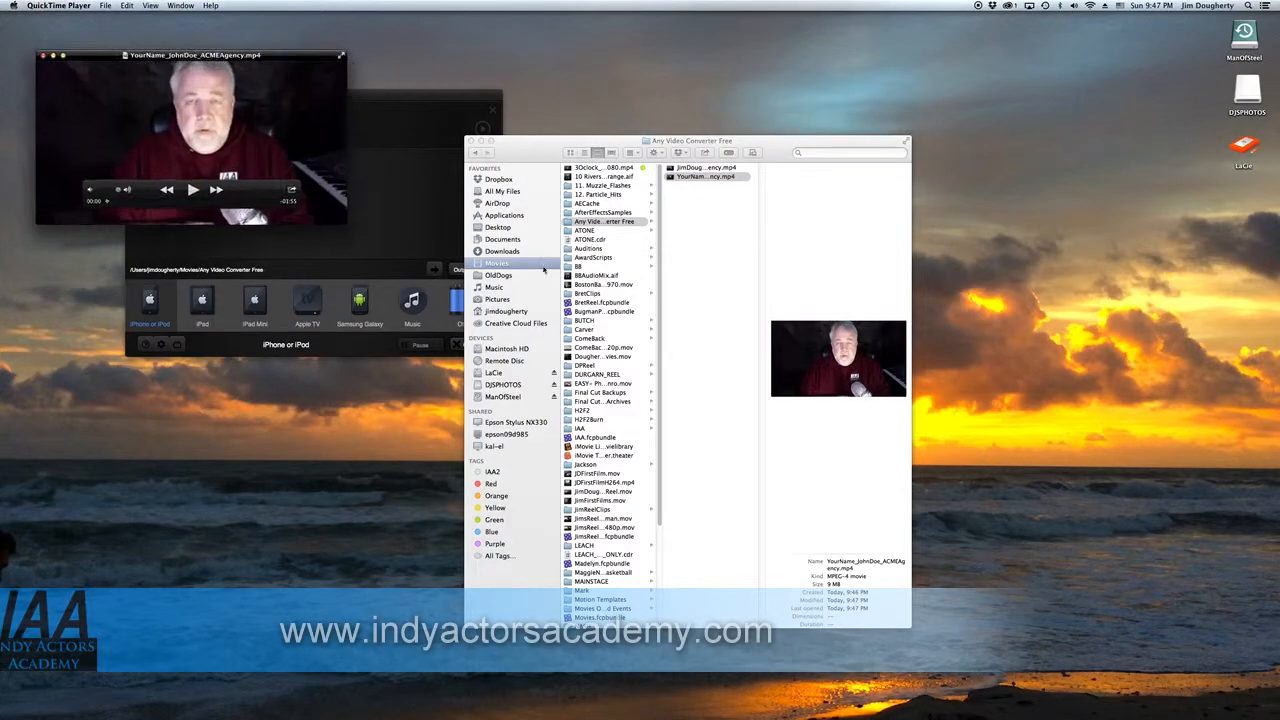
Step: Move the player window beside the converter, close the Finder window, and play the converted video
drag(192, 56, 714, 60)
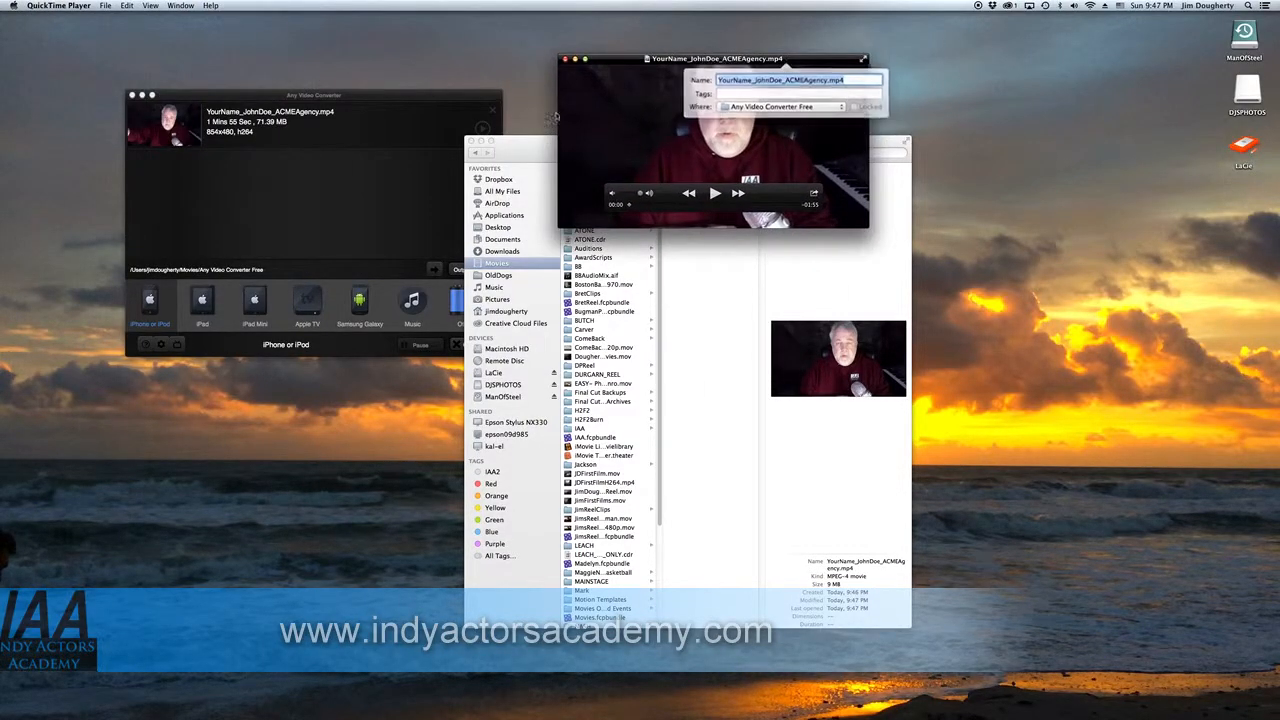
click(470, 141)
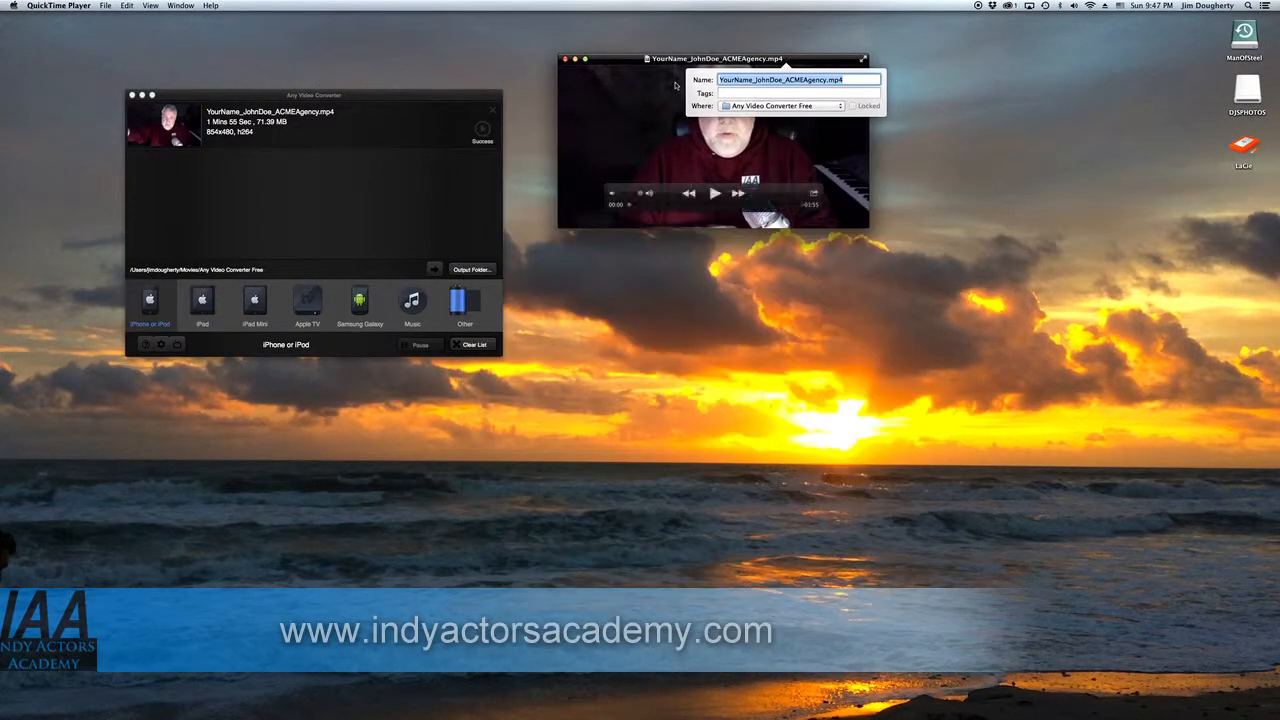
click(688, 193)
click(714, 193)
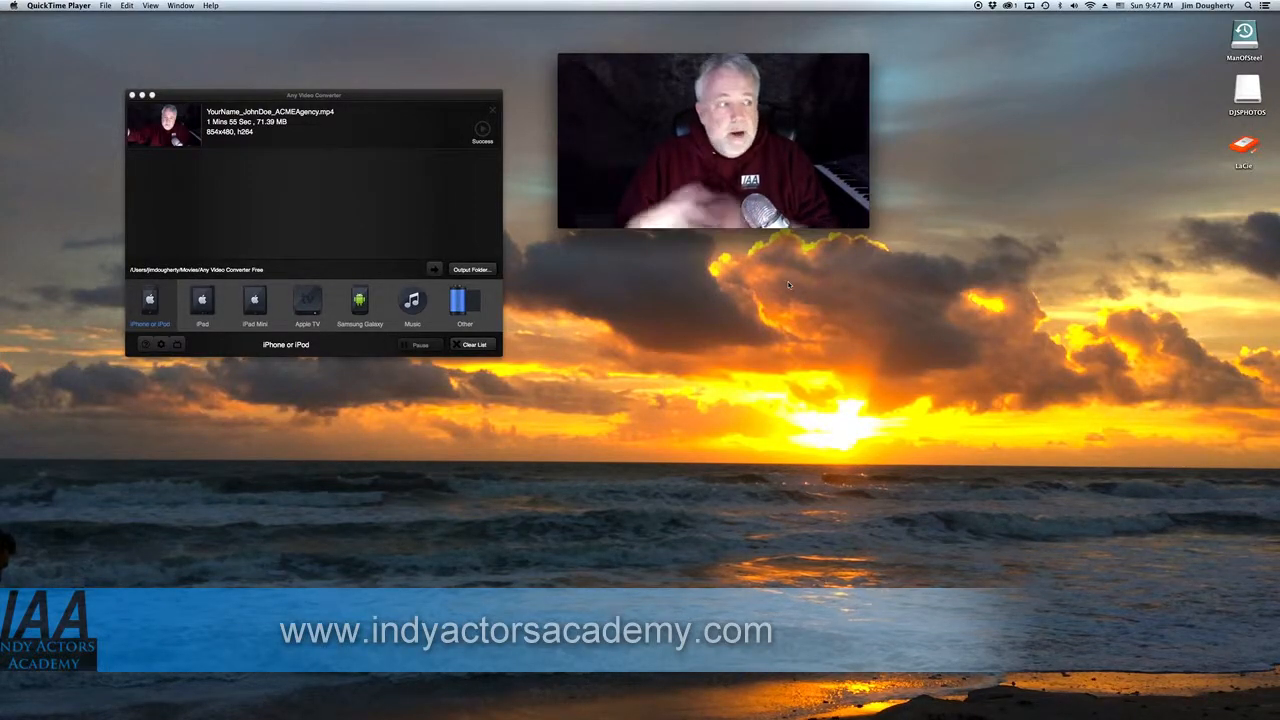
Step: Enlarge the player window to about twice its width to check the picture quality, and pause the playback
drag(660, 110, 507, 105)
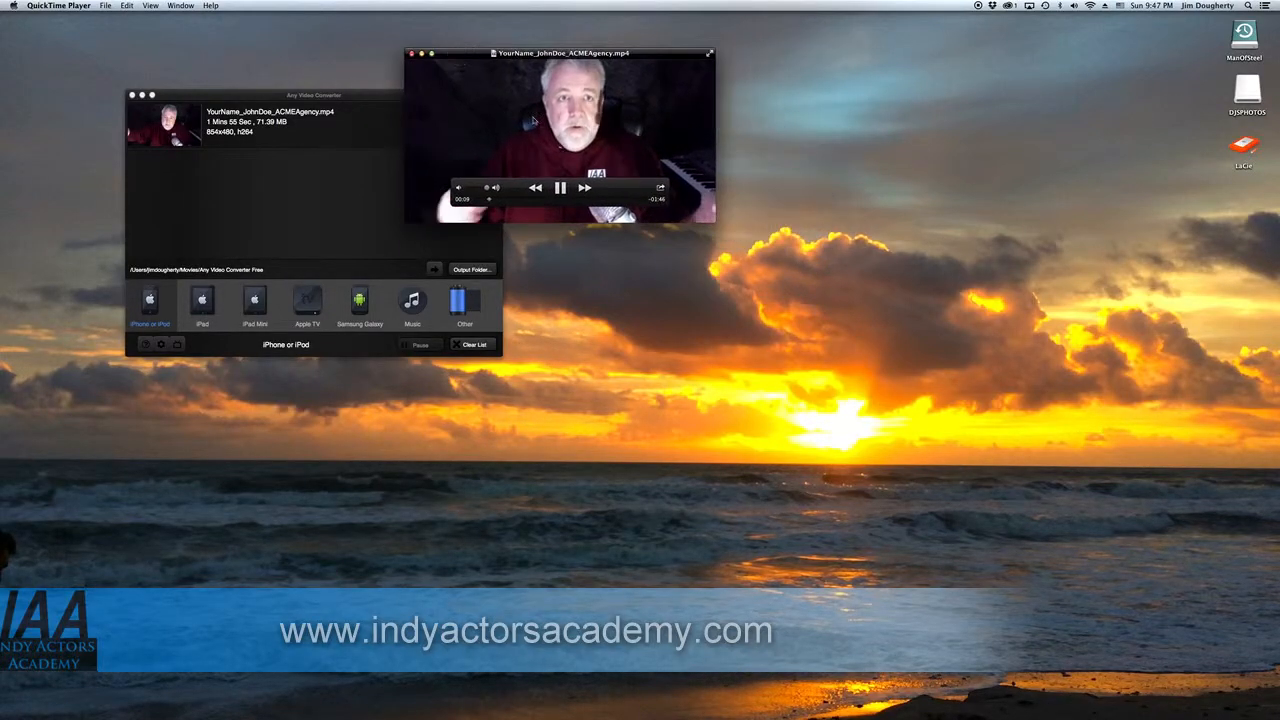
drag(714, 221, 1022, 481)
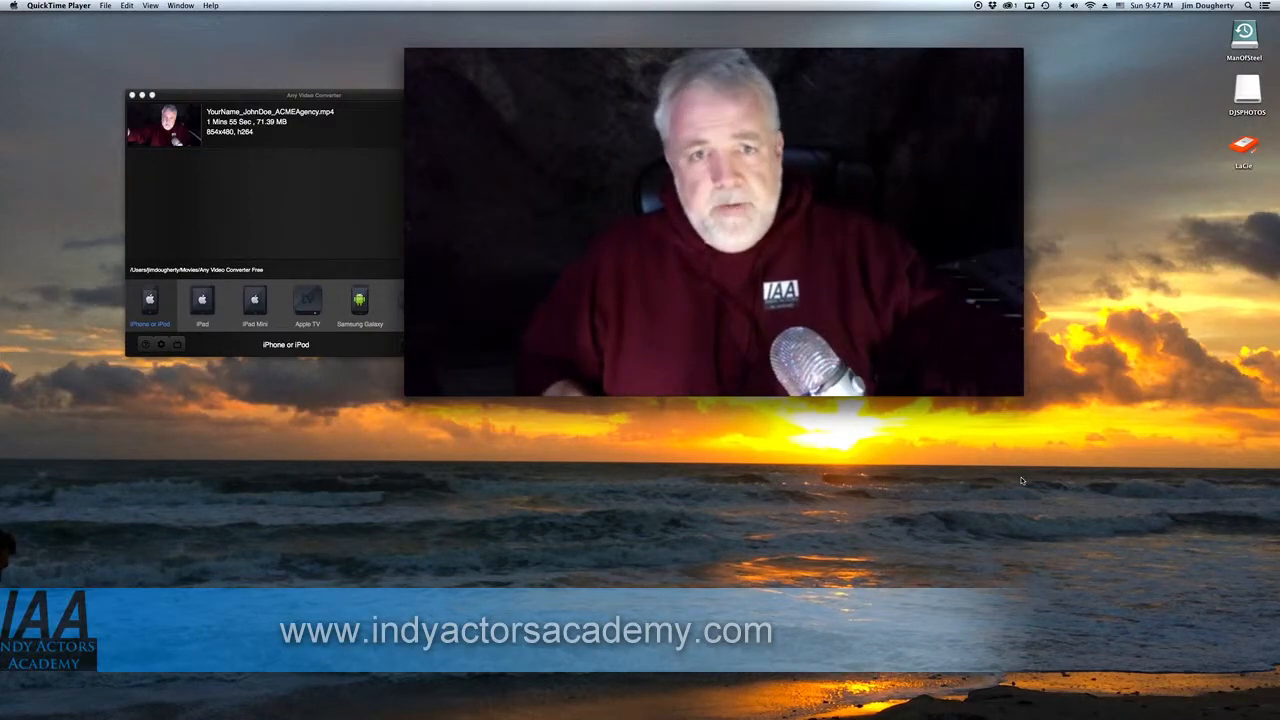
mouse_move(413, 57)
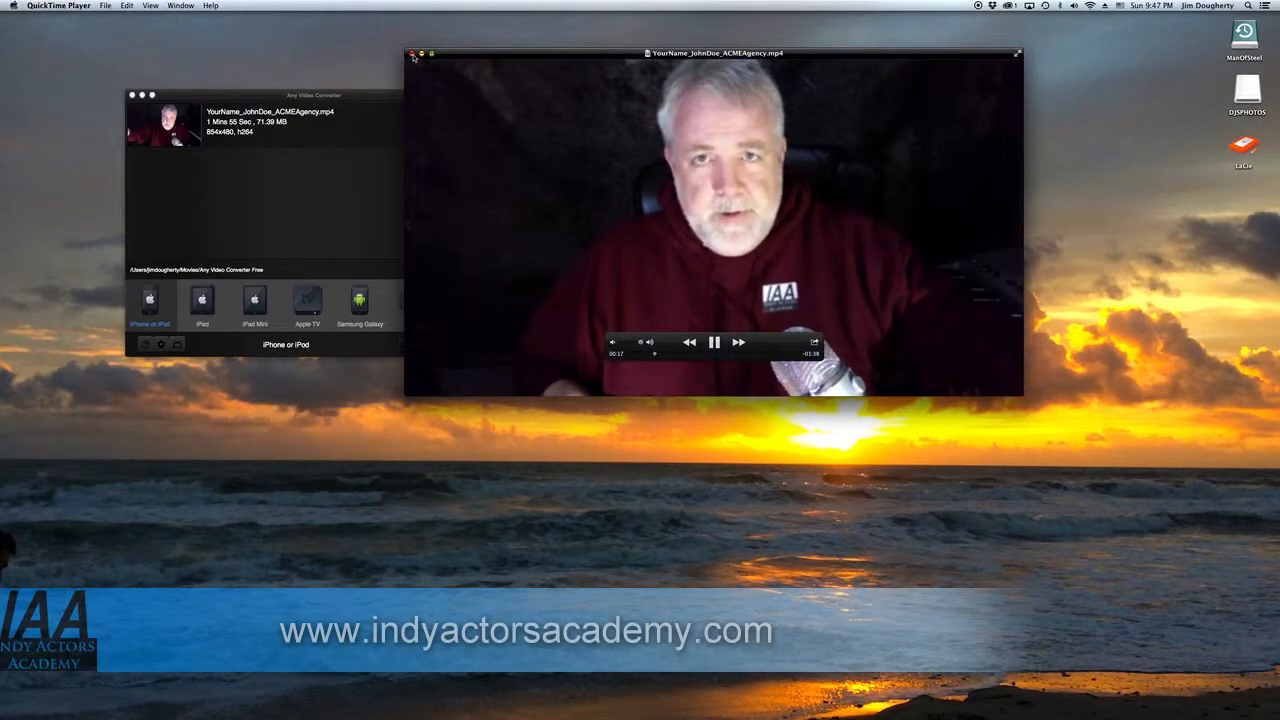
key(space)
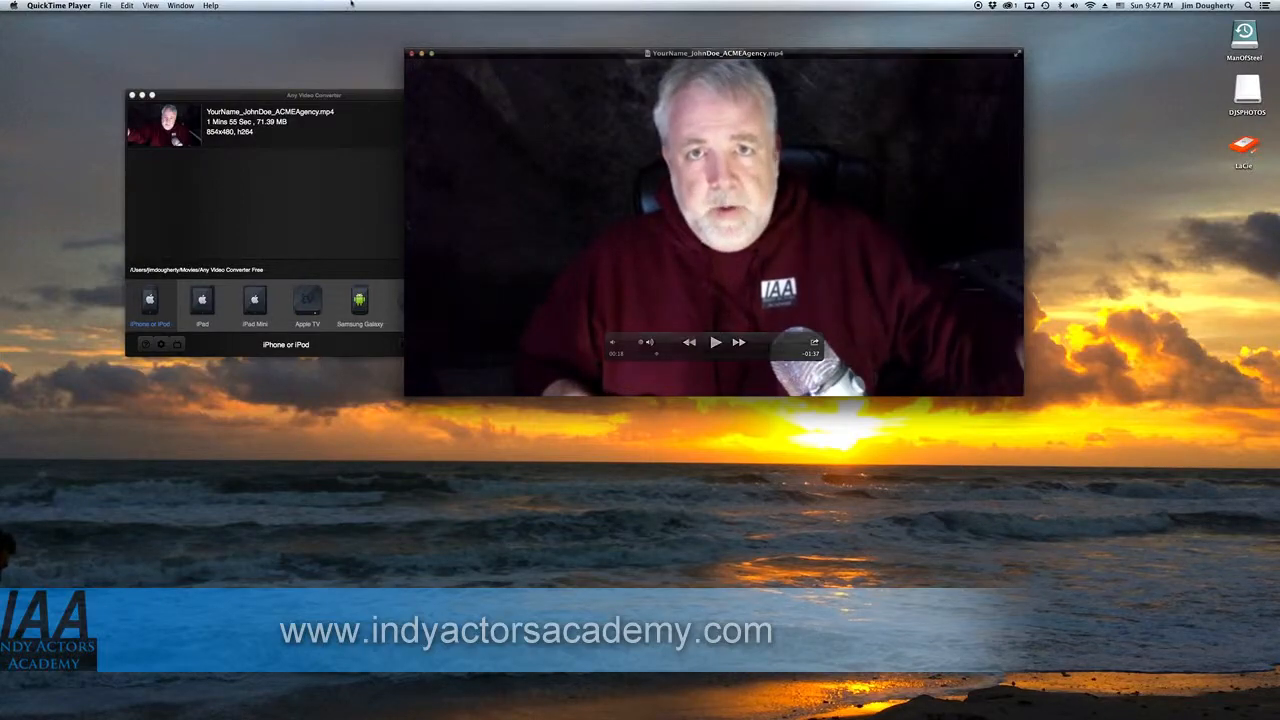
Step: Close the video player window and quit the converter, dismissing its offer of the Pro version
click(411, 53)
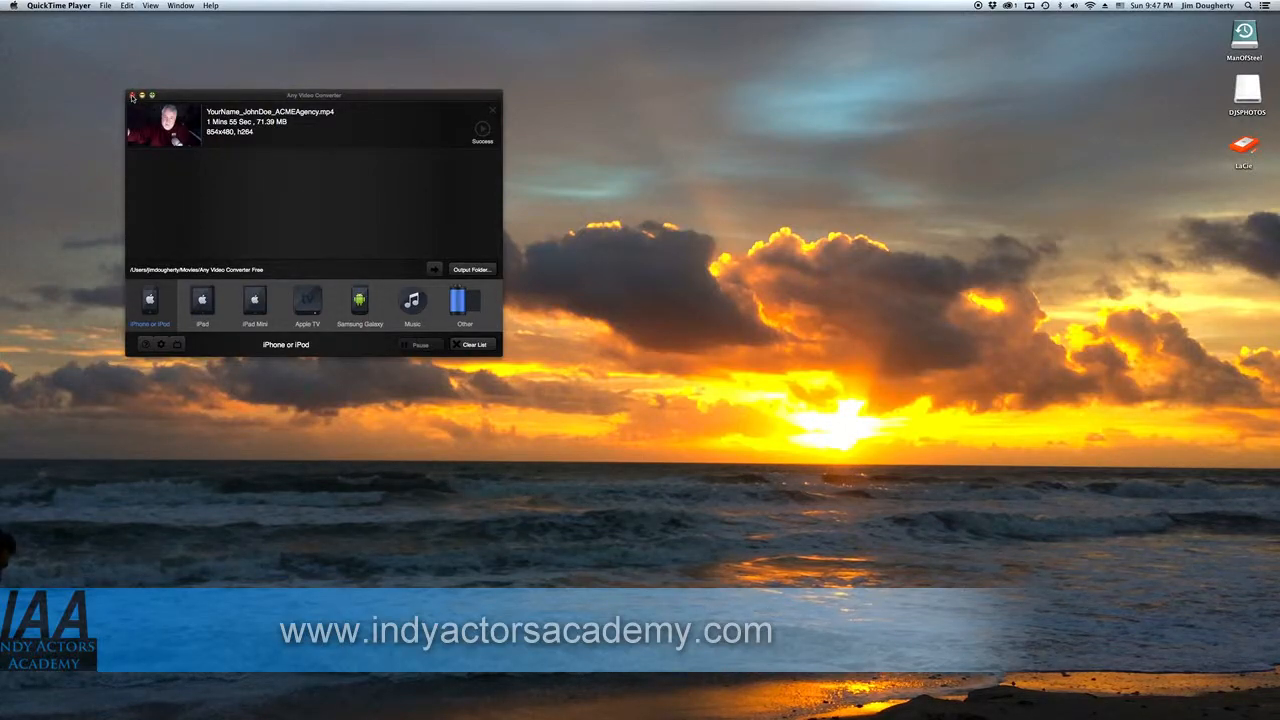
click(131, 97)
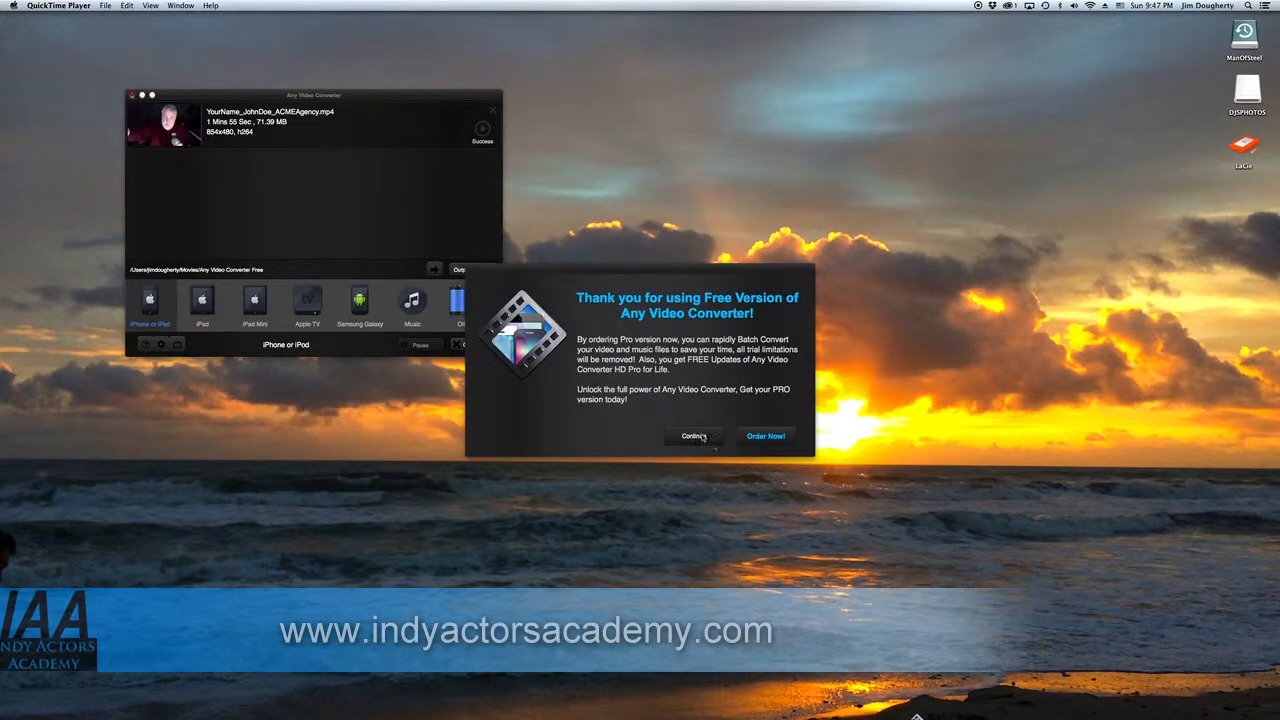
click(695, 437)
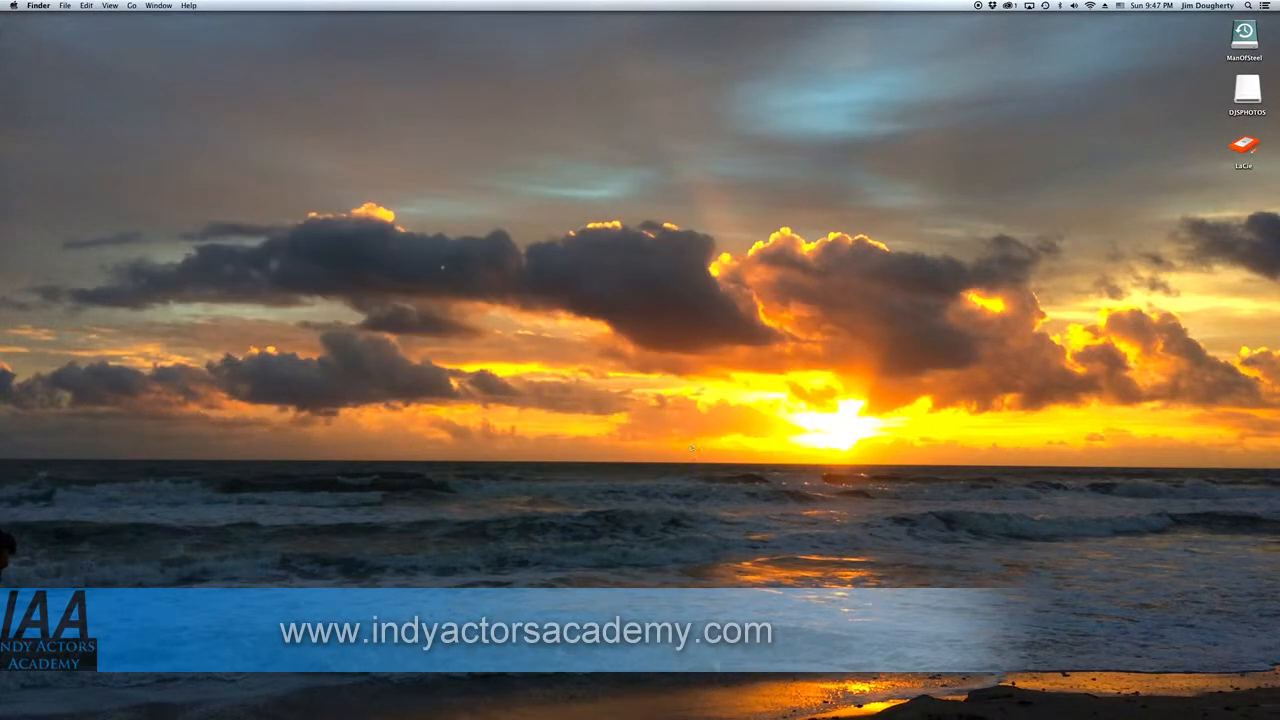